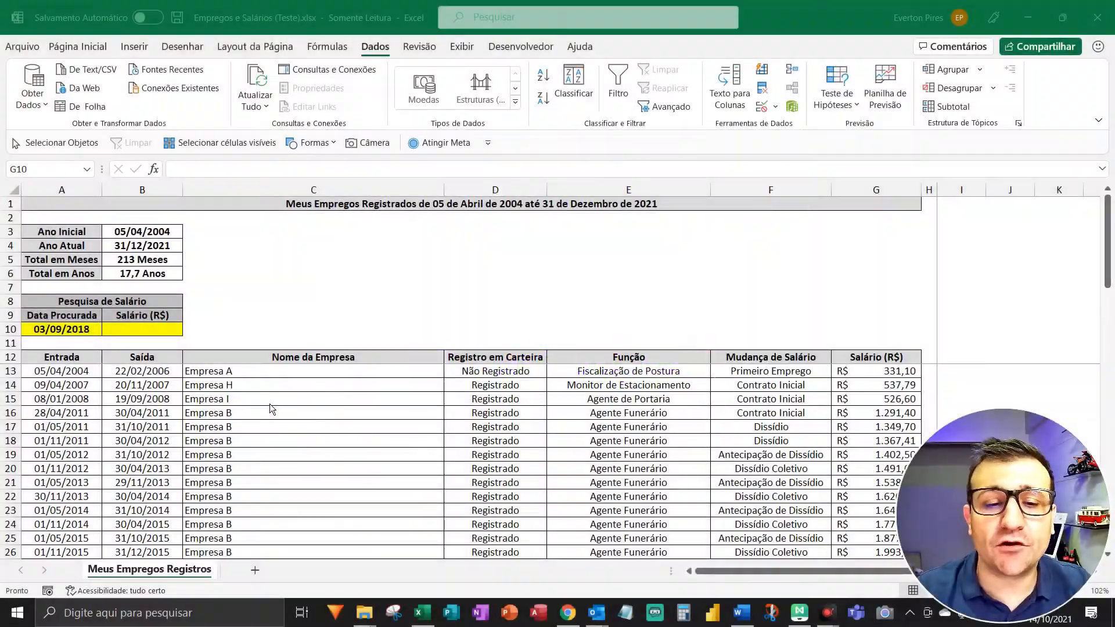
- Look through the jobs table down to its last record and examine the Salário (R$) column
key("F5")
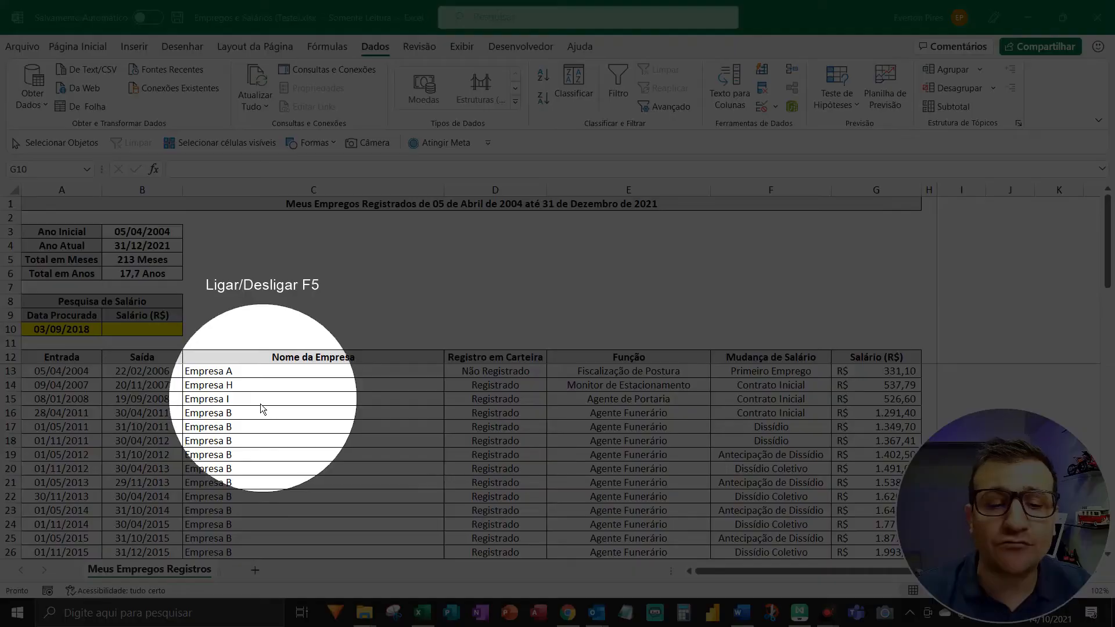
scroll(259, 408, "down", 7)
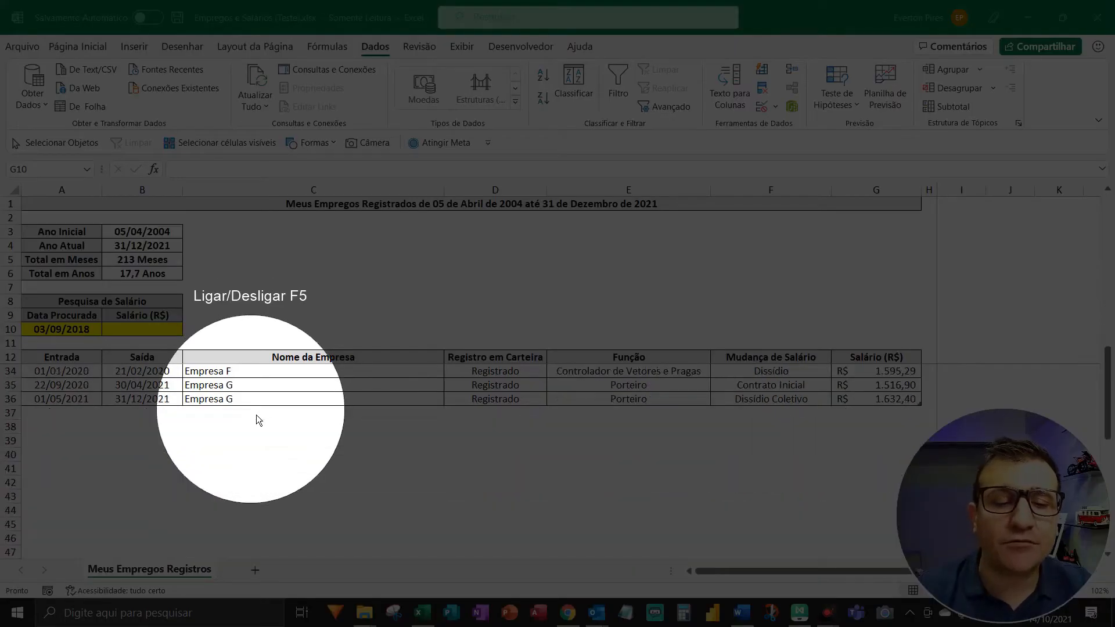
scroll(256, 414, "up", 2)
key("F5")
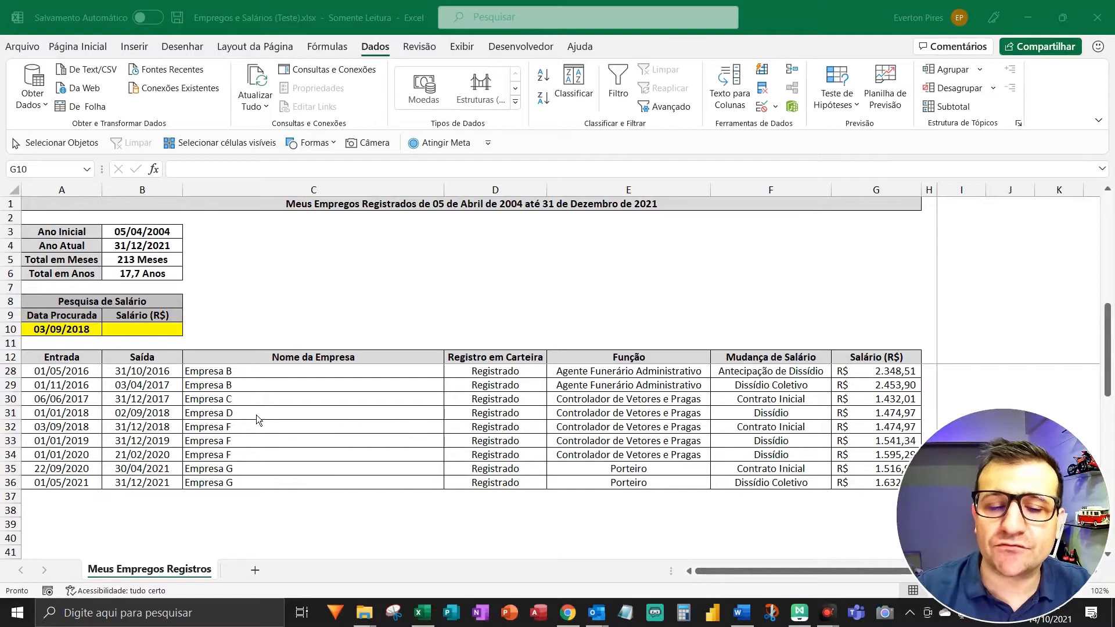
scroll(917, 382, "up", 5)
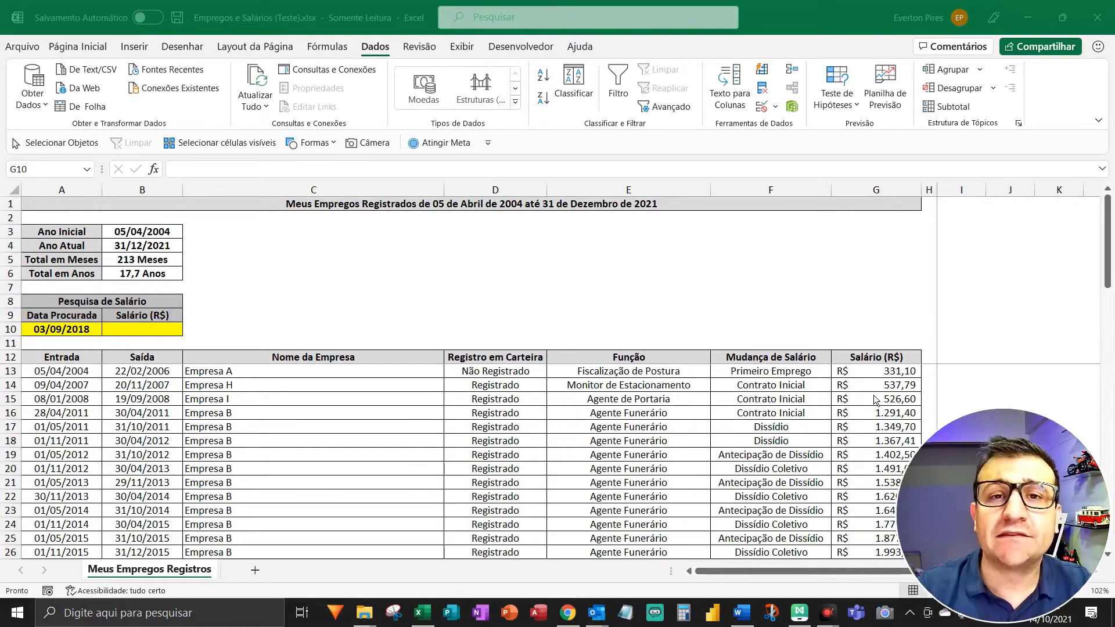
key("F5")
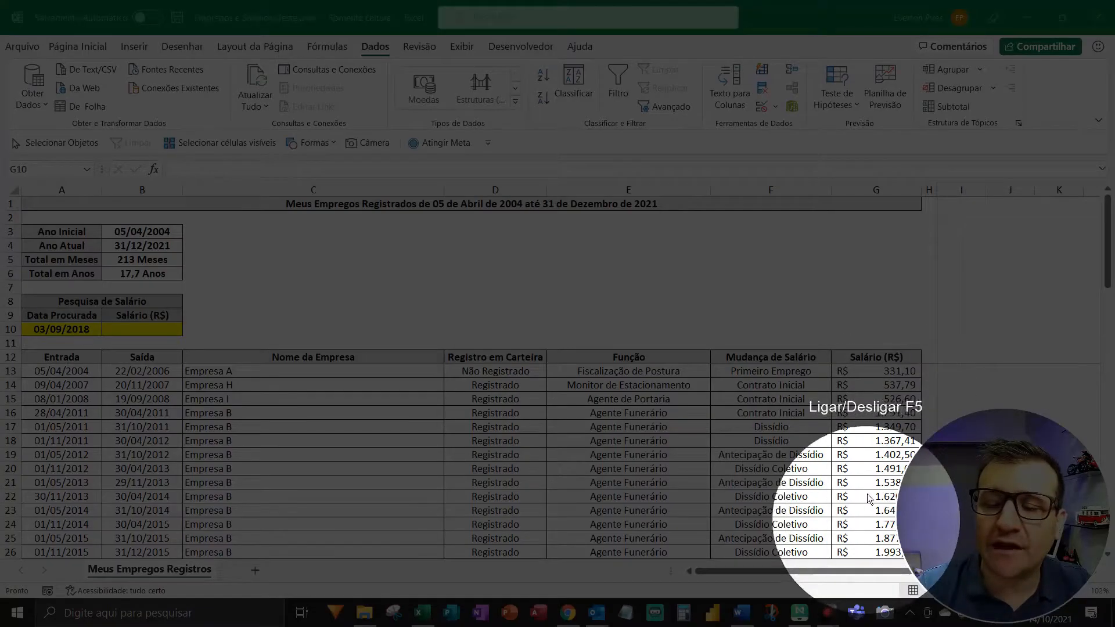
key("F5")
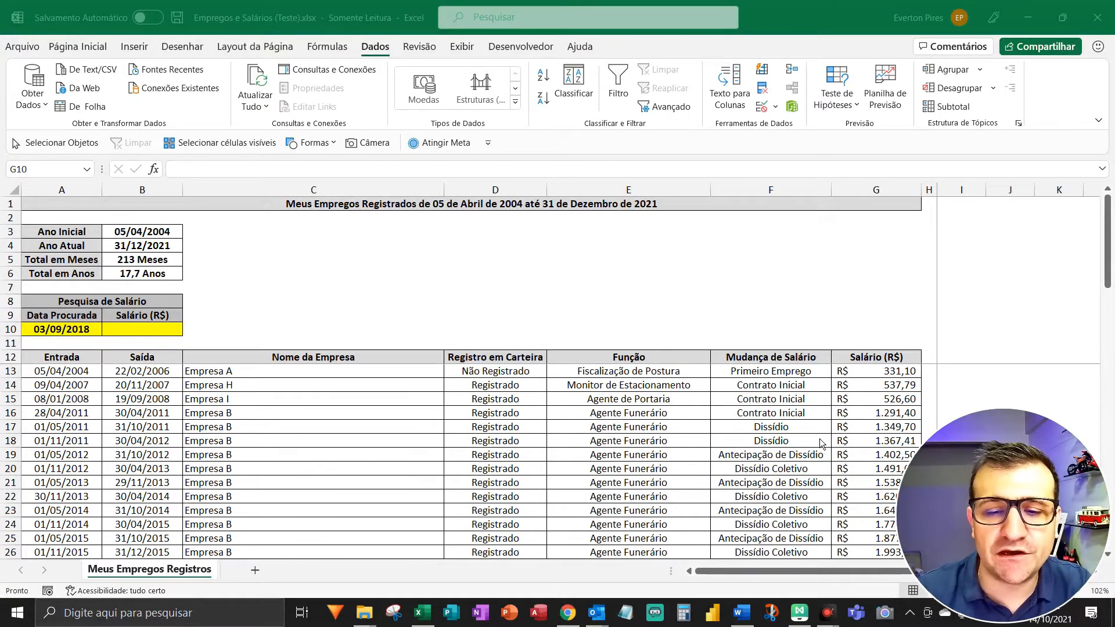
- Start a PROCV formula in cell B10 with the searched date in A10 as its lookup value
left_click(163, 333)
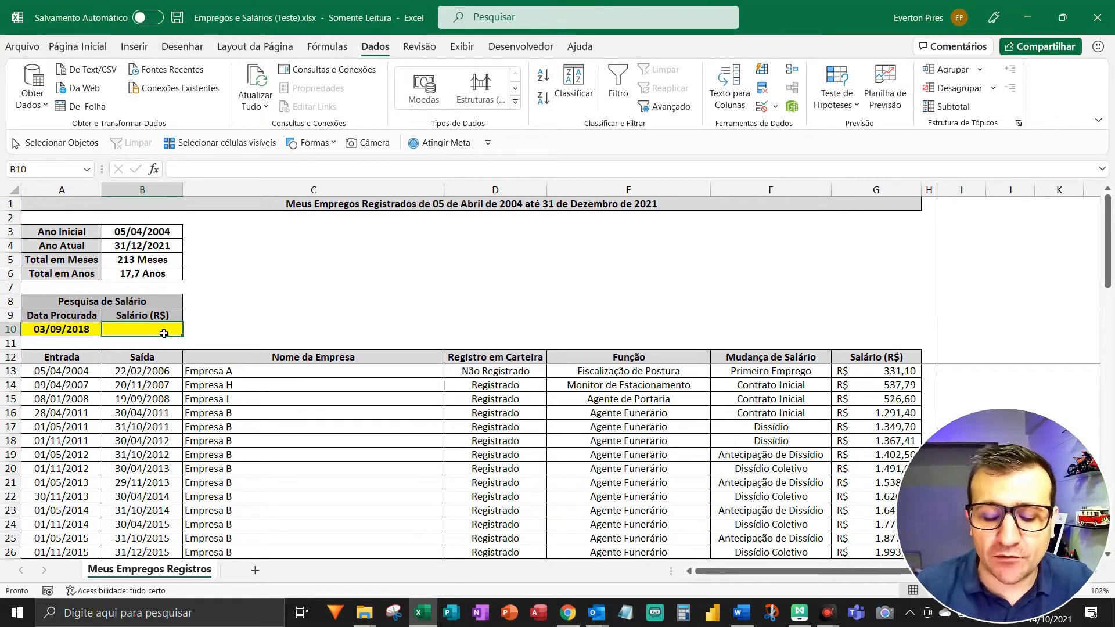
type("=")
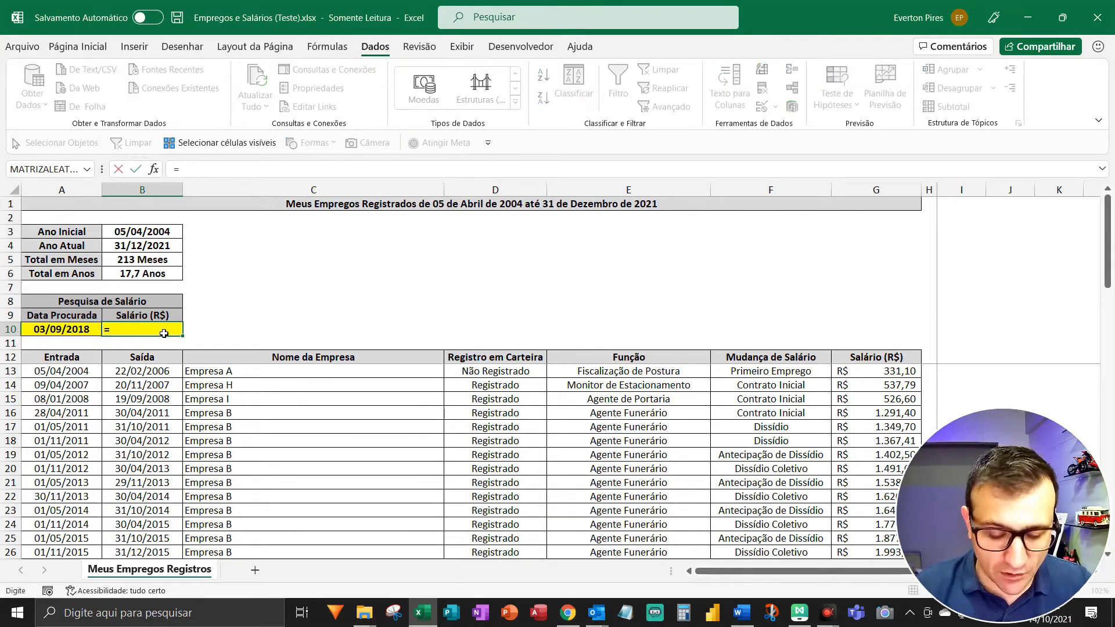
type("procv(")
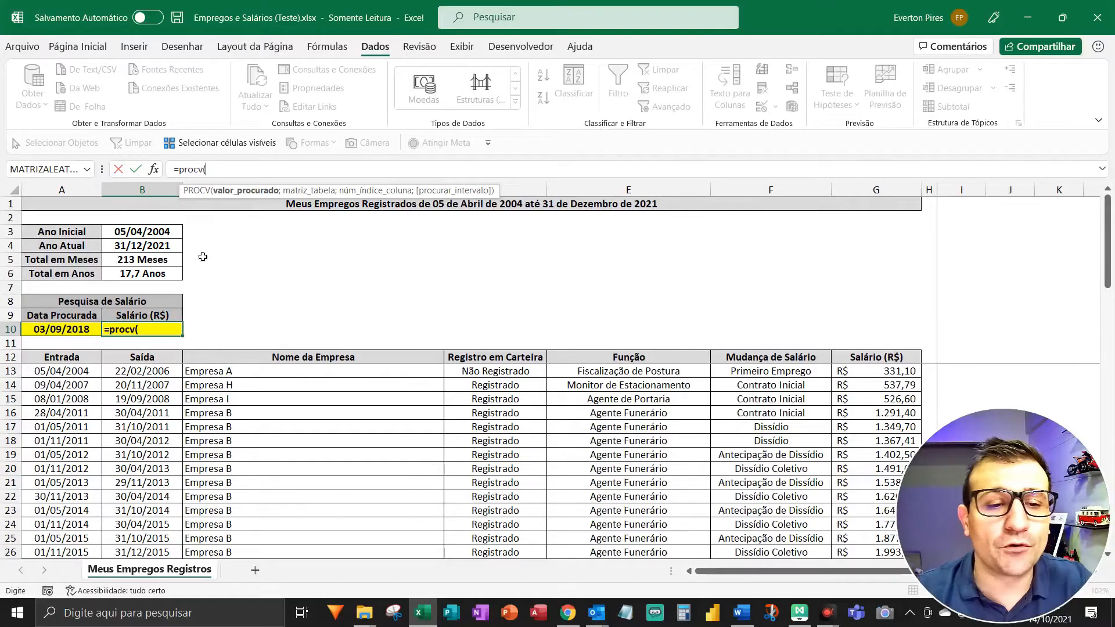
left_click(54, 331)
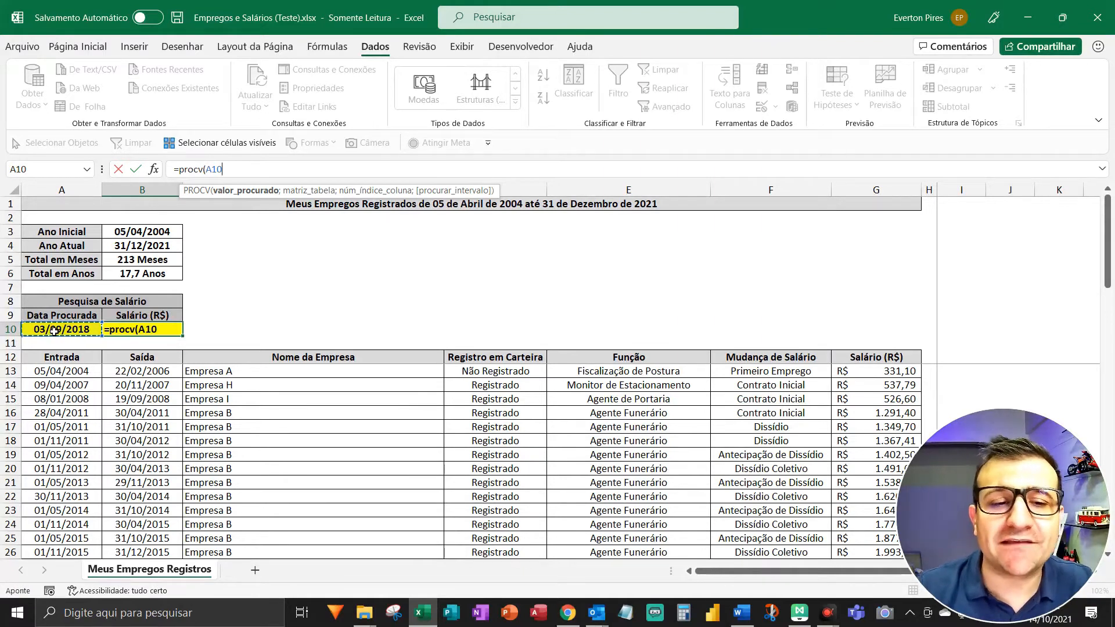
key("F5")
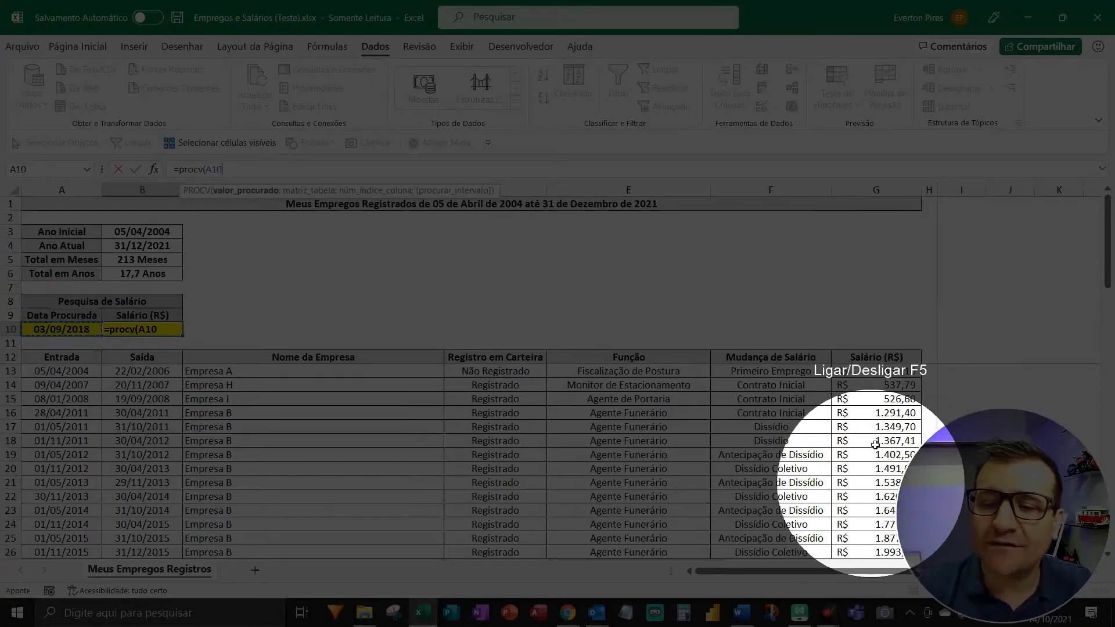
key("F5")
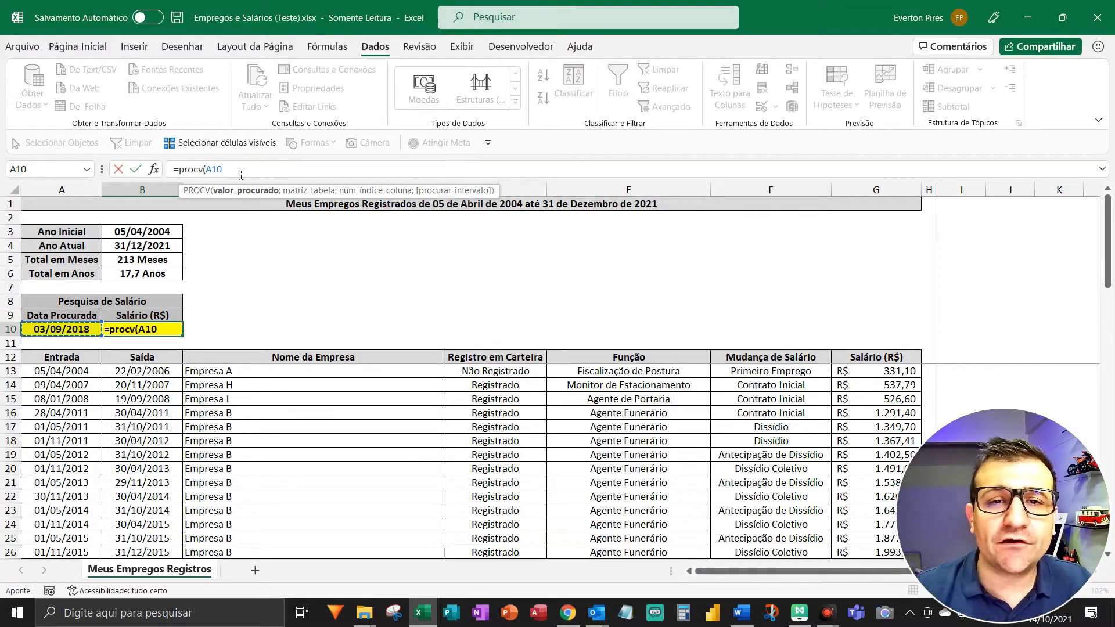
- Complete the PROCV formula with the whole Tb_Empregos table, column index 7 and 0 for an exact match
type(";")
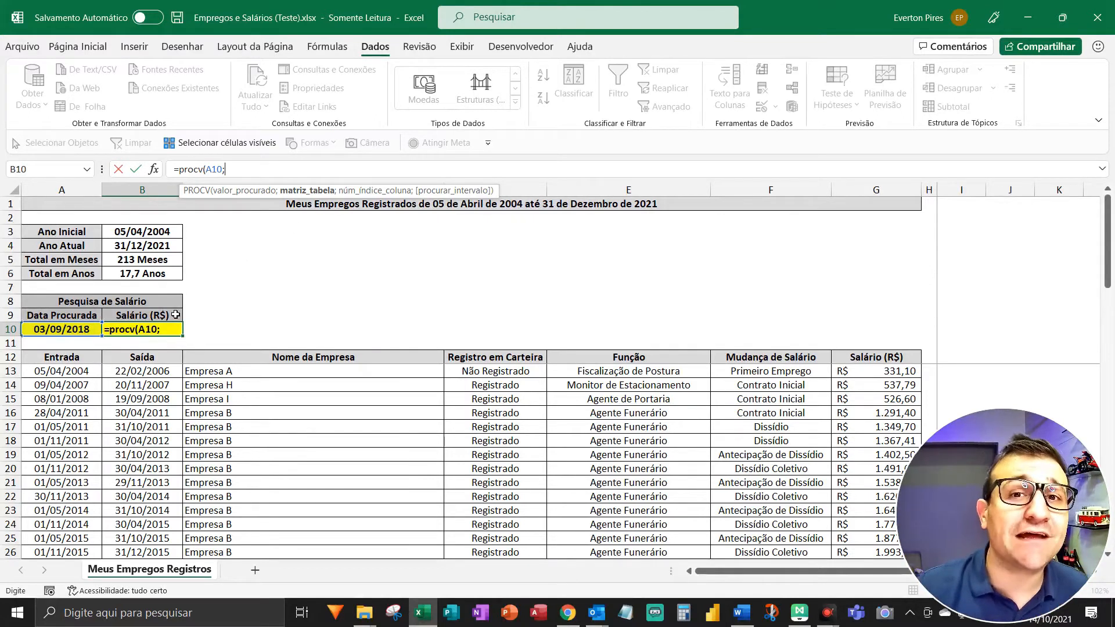
left_click_drag(74, 372, 856, 523)
type(";")
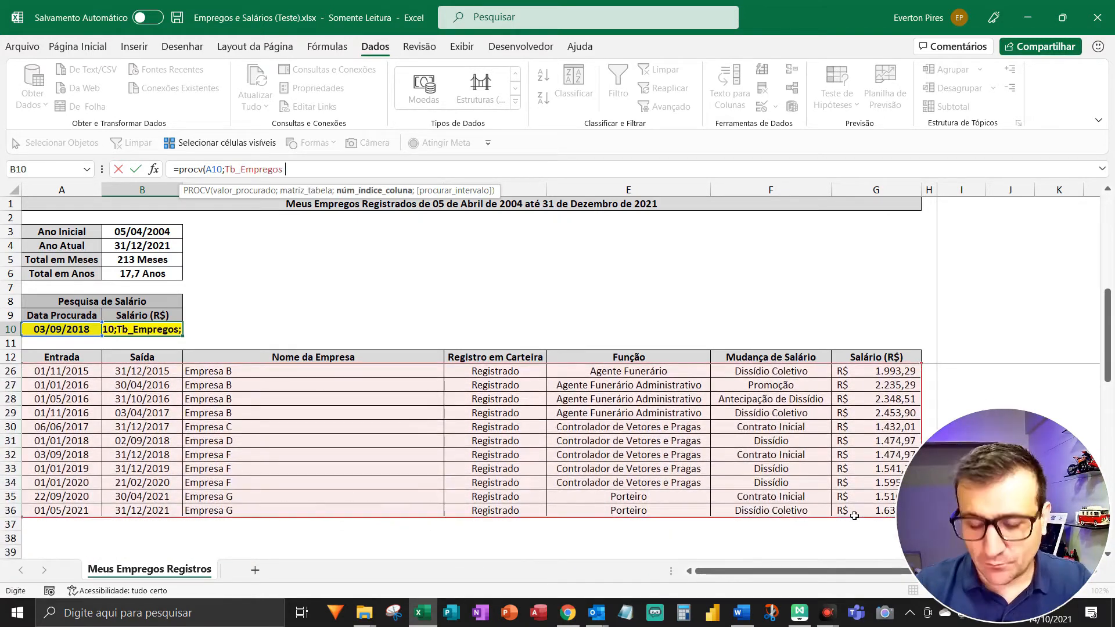
type("7")
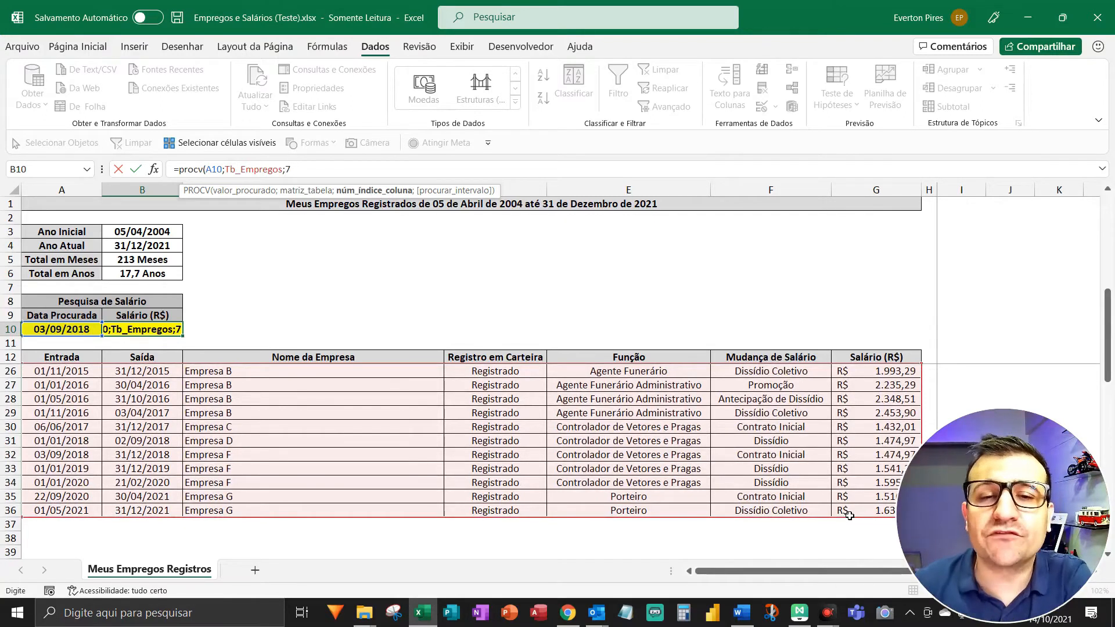
type(";0")
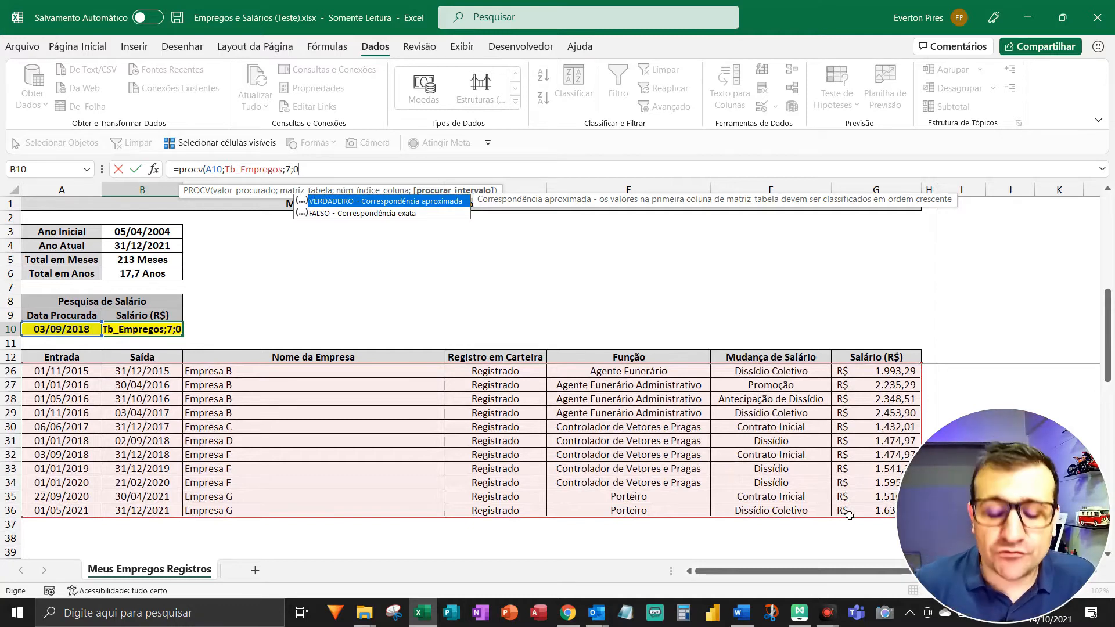
type(")")
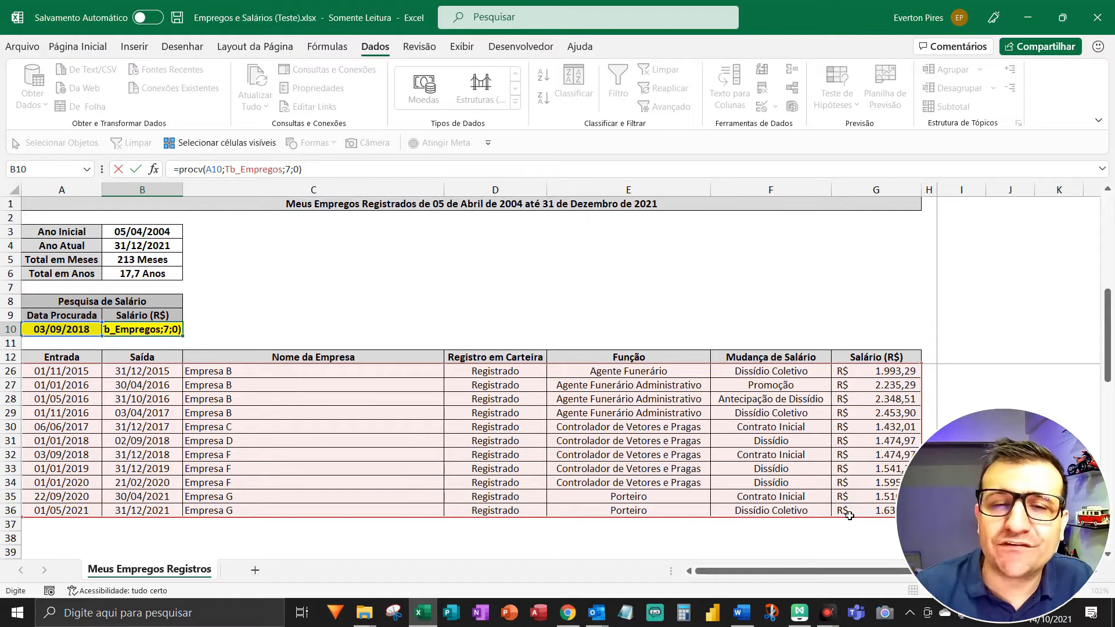
key("Return")
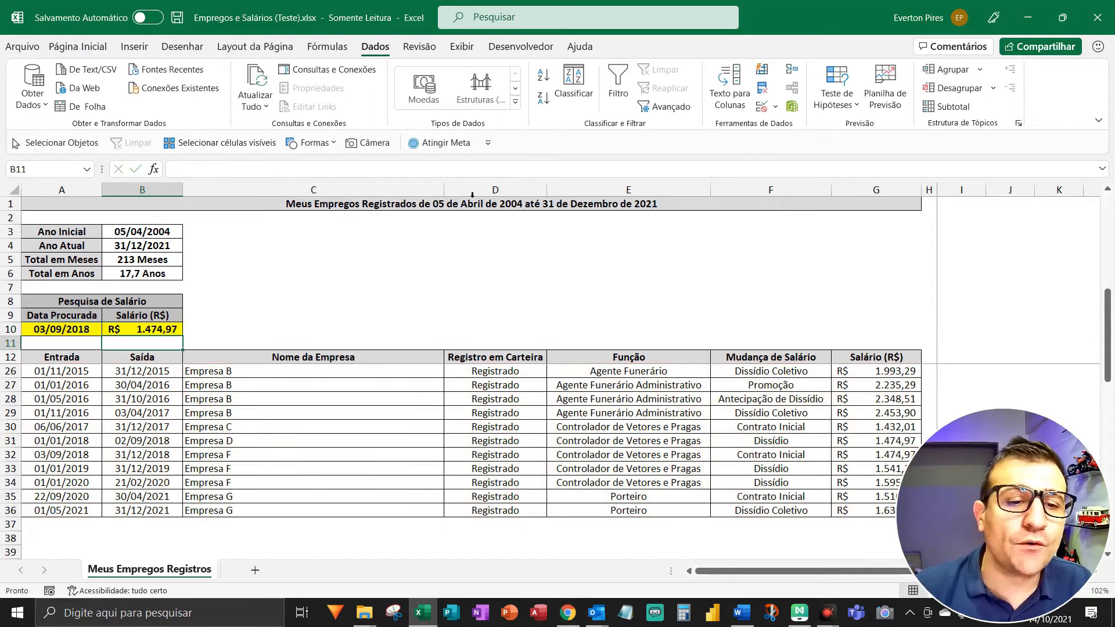
- Compare the salary returned in B10 with the entry date and salary of the 03/09/2018 record in the table
key("F5")
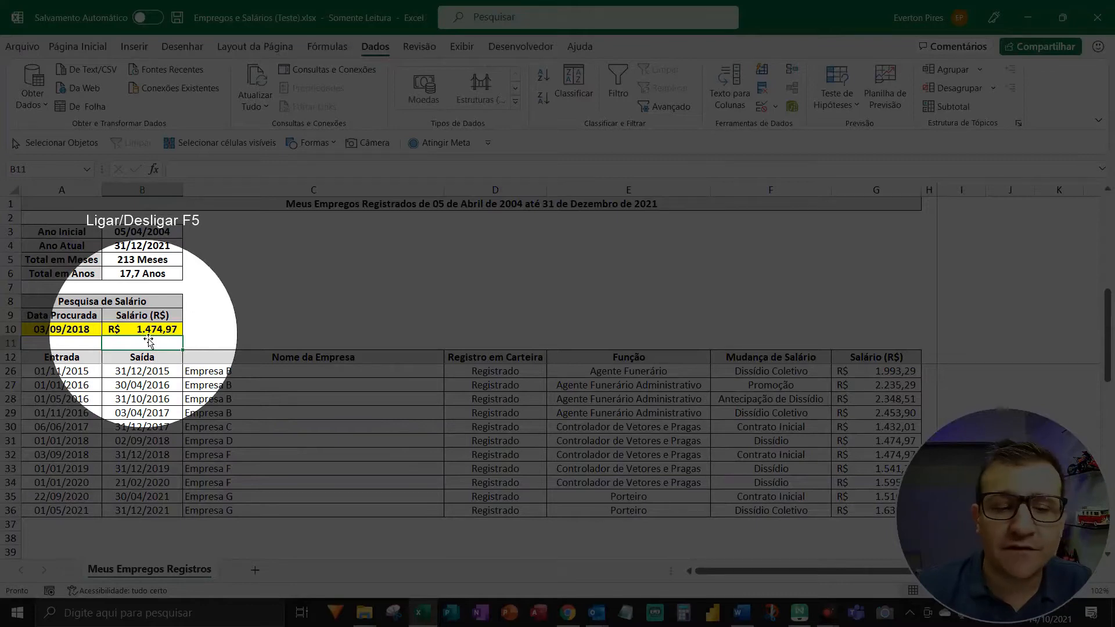
key("F5")
key("F5")
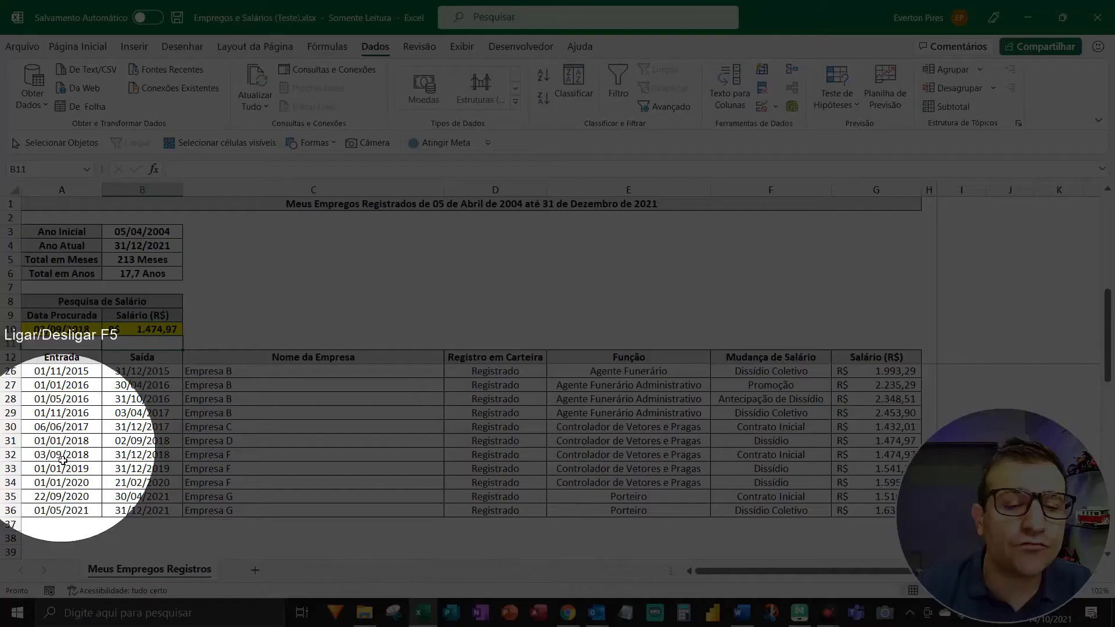
key("F5")
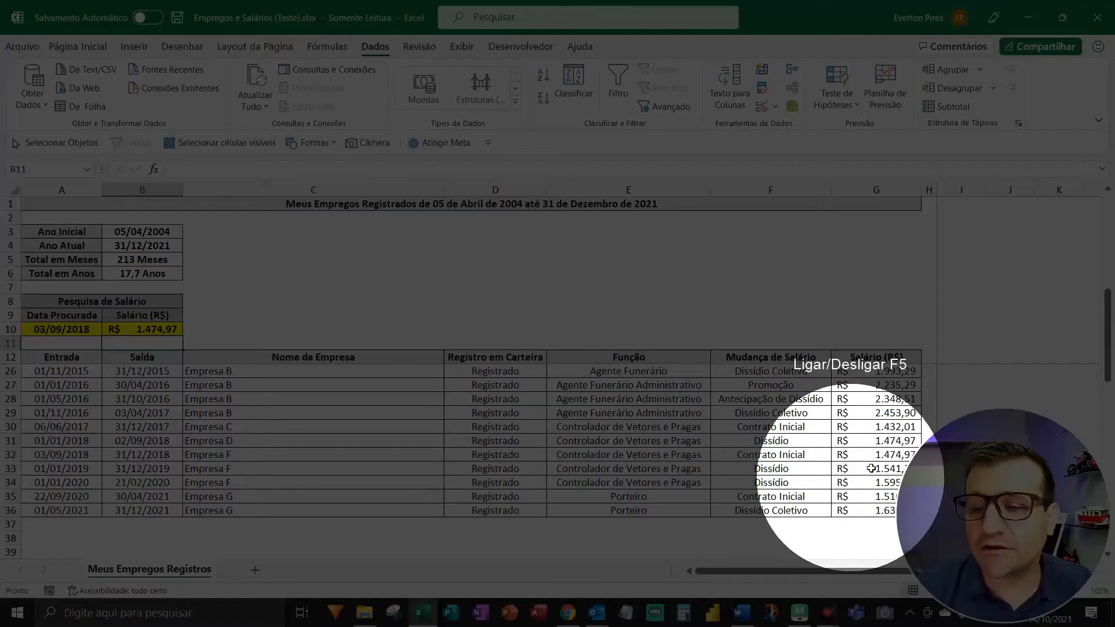
key("F5")
key("F5")
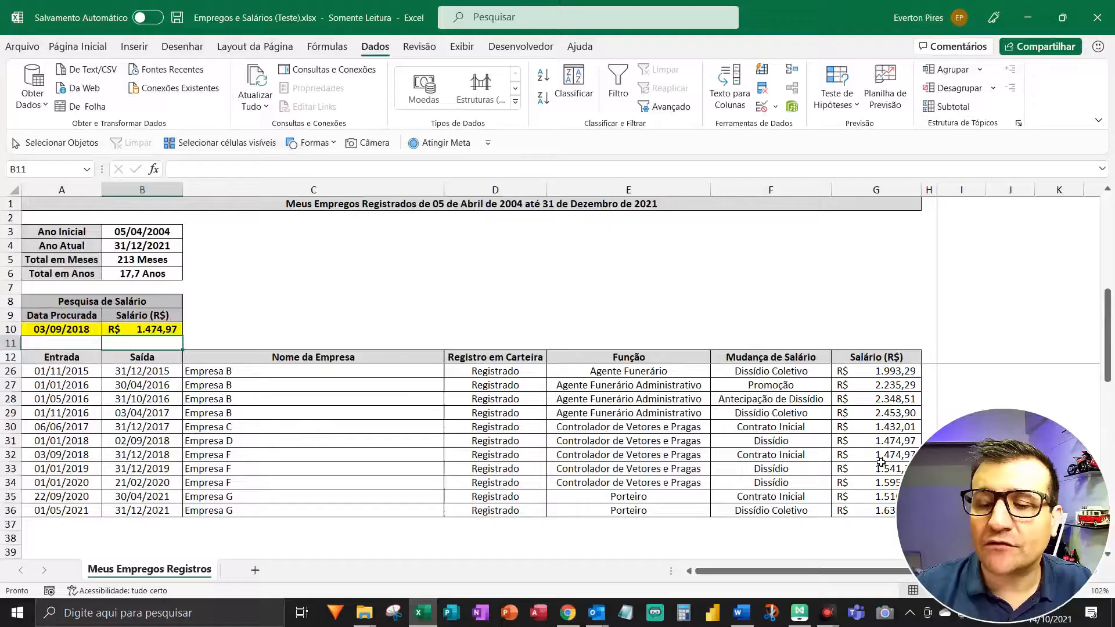
key("ctrl+alt+d")
mouse_move(874, 461)
left_mouse_down()
mouse_move(176, 344)
mouse_move(182, 331)
left_mouse_up()
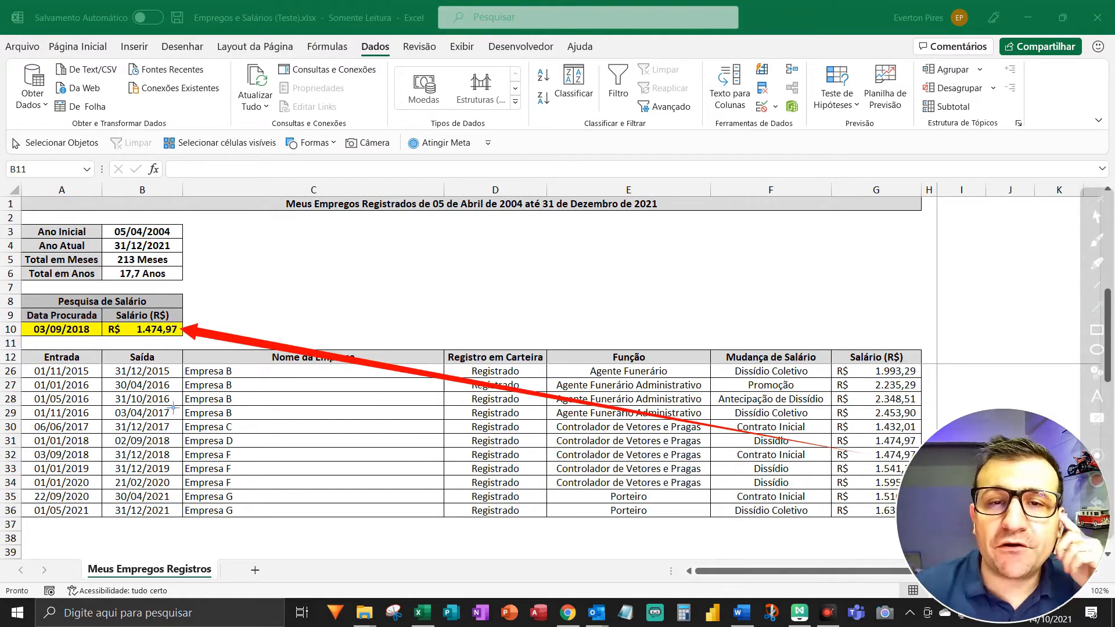
key("ctrl+alt+d")
- Clear the formula in B10 and start a PROCX formula there with A10 as its lookup value
left_click(177, 333)
key("Delete")
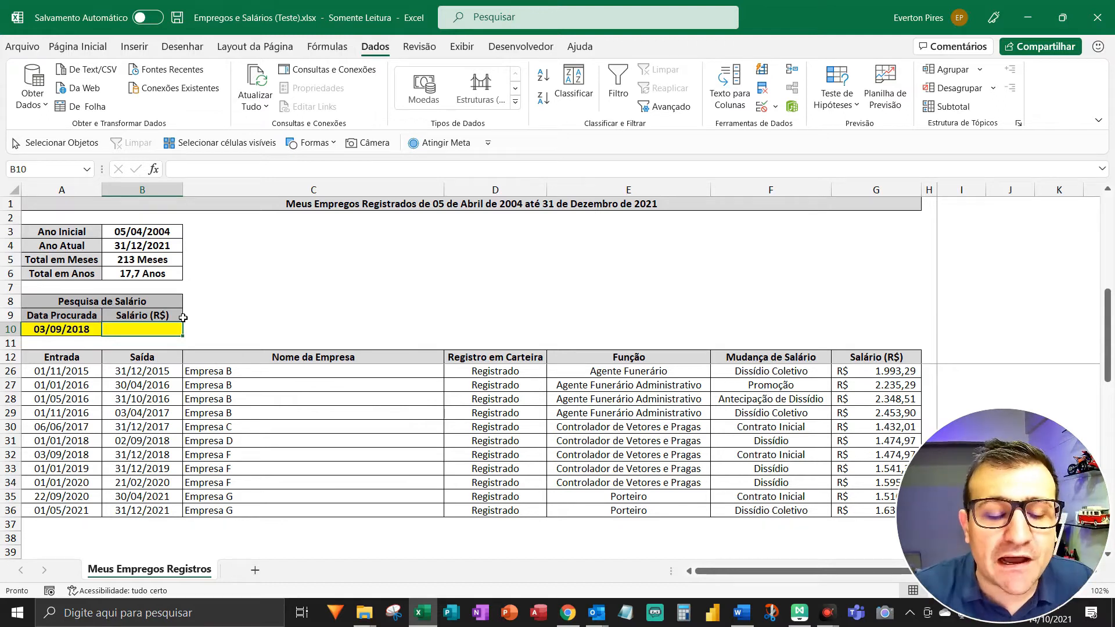
type("=procx")
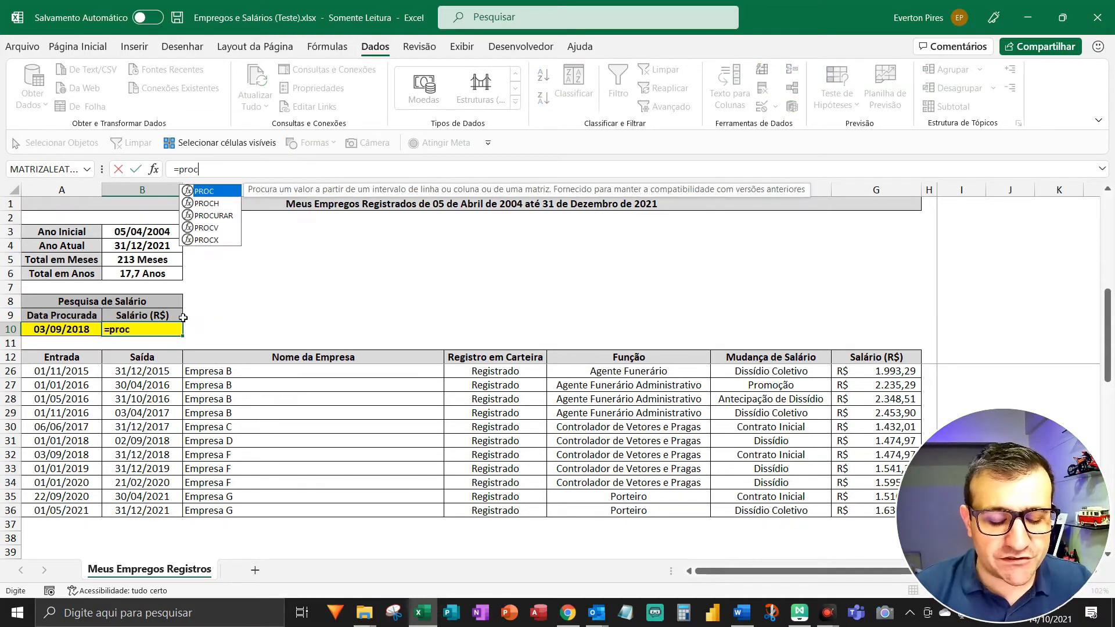
type("(")
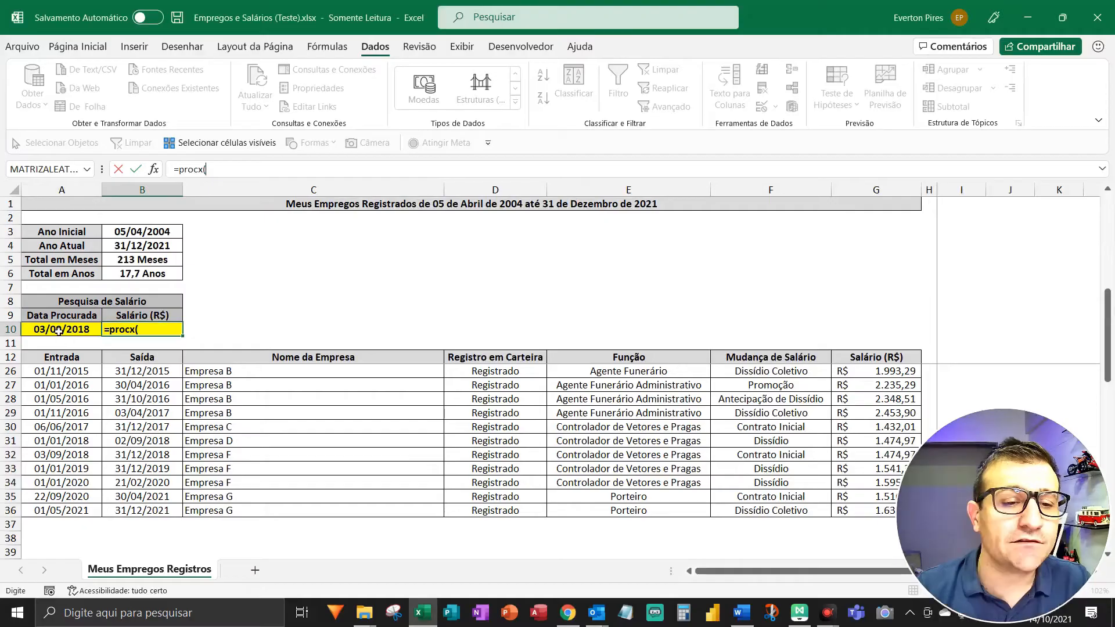
left_click(58, 331)
type(";")
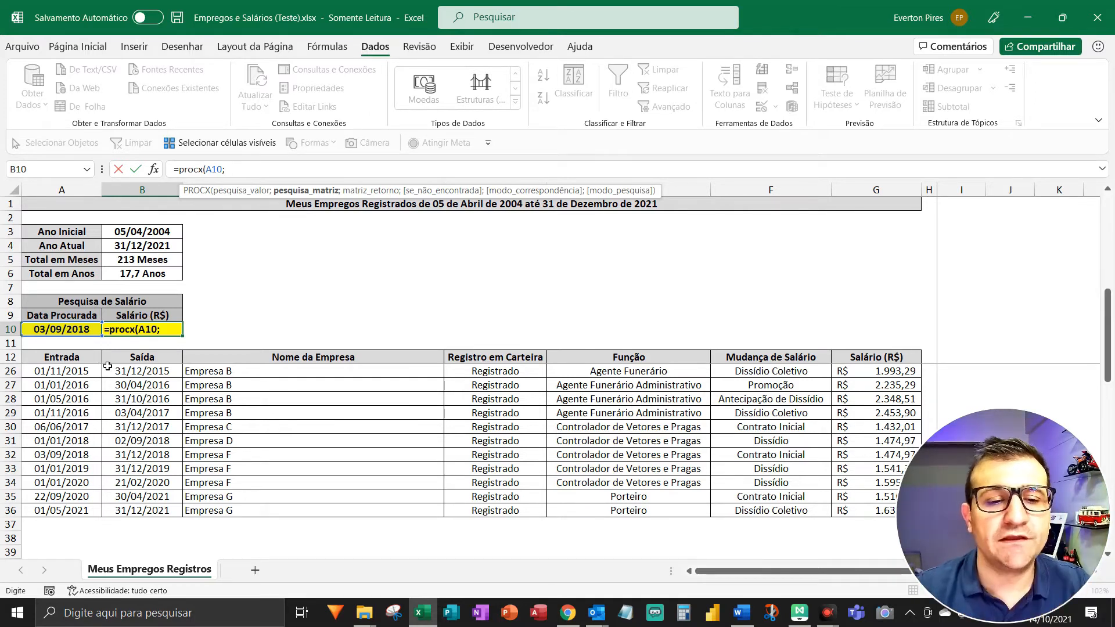
- Set the PROCX lookup array to the Tb_Empregos Entrada column and the return array to its Salário (R$) column
scroll(108, 365, "up", 4)
left_click_drag(74, 374, 71, 531)
type(";")
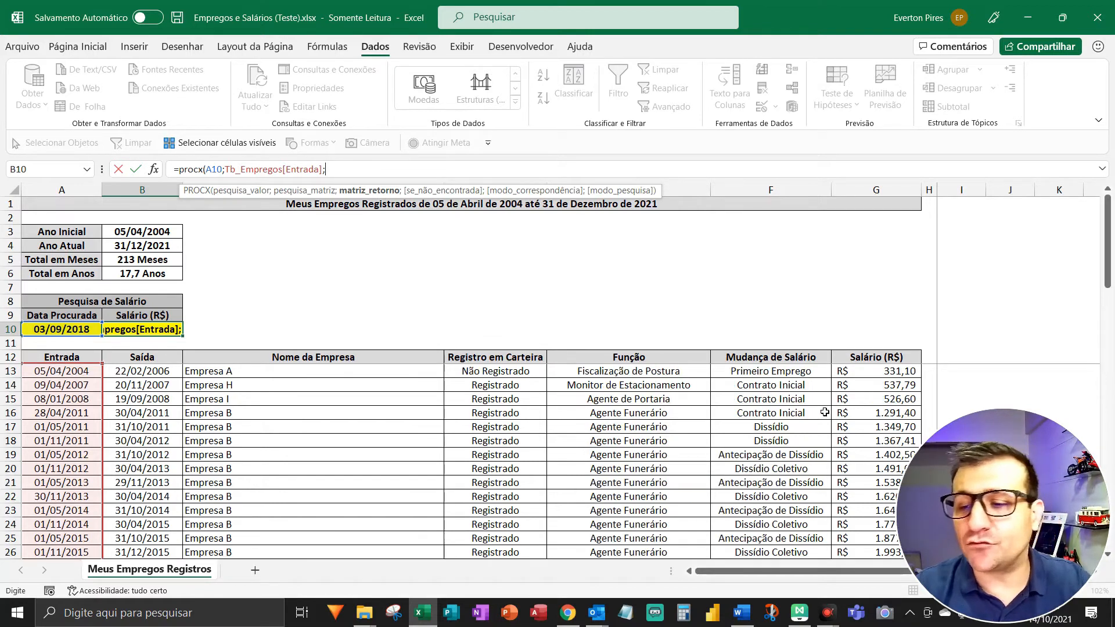
scroll(784, 385, "up", 4)
left_click_drag(874, 375, 864, 527)
type(";")
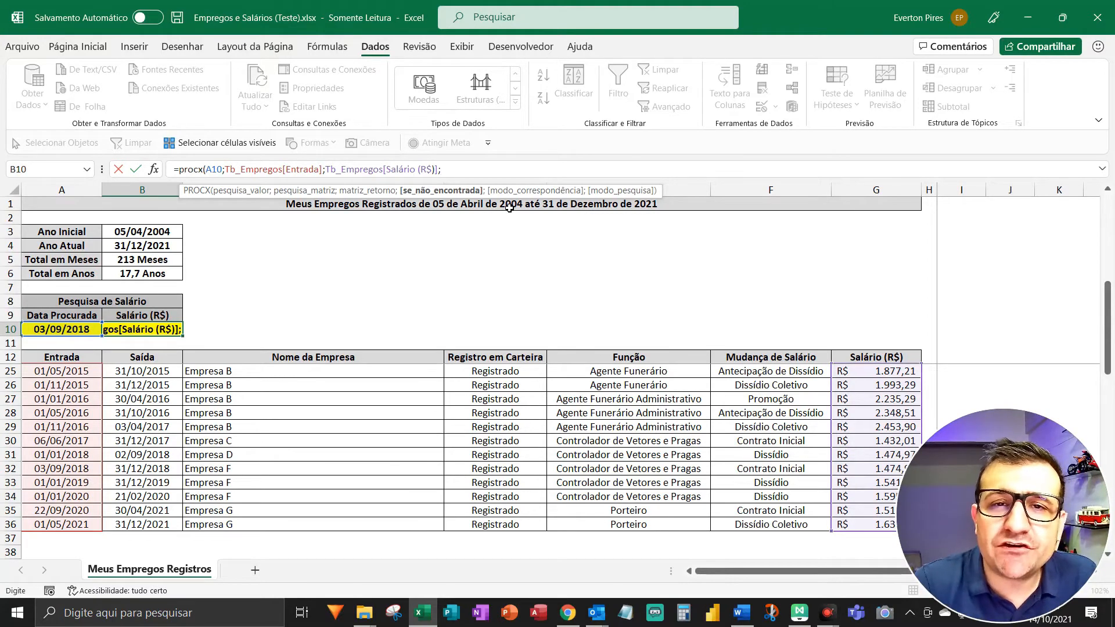
- Finish the PROCX formula with the not-found argument empty, match mode 0 (exact) and search mode 1 (first to last)
type(";")
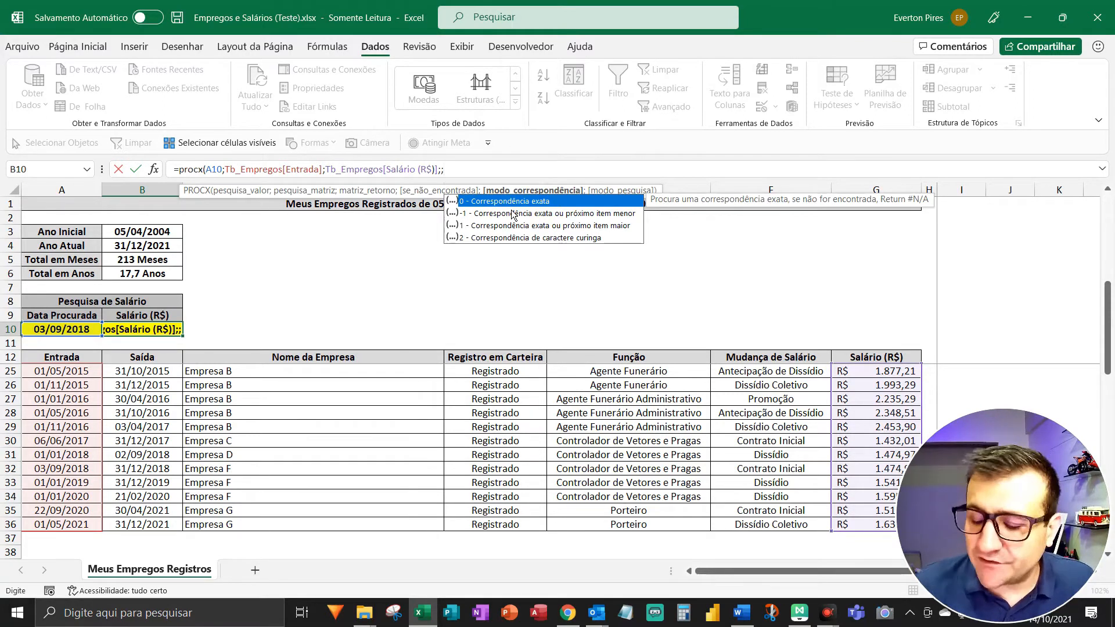
type("0")
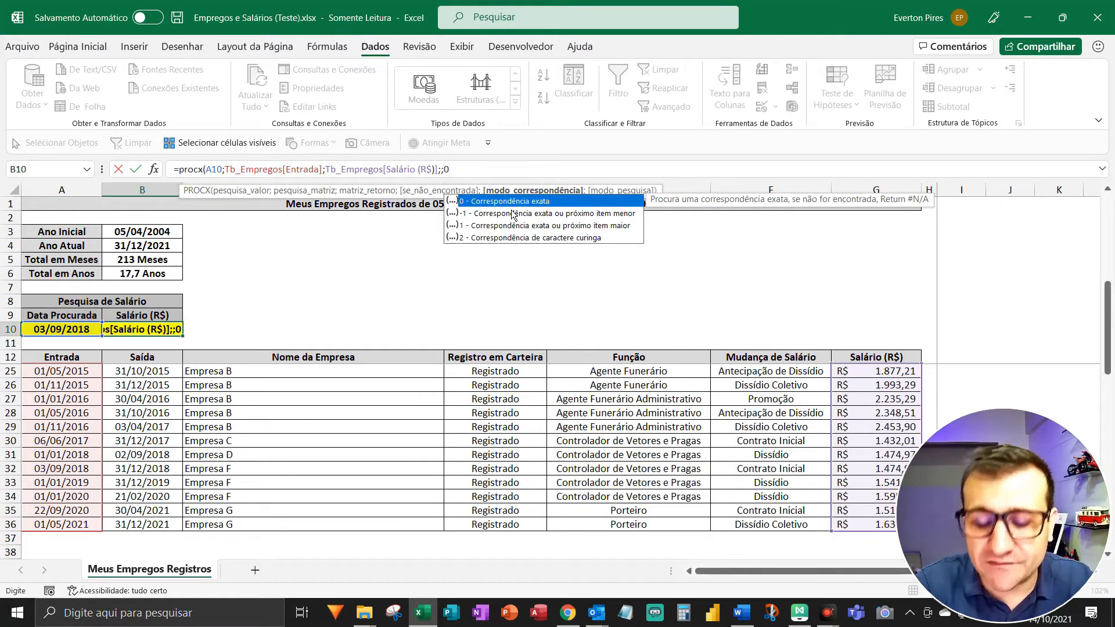
type(";")
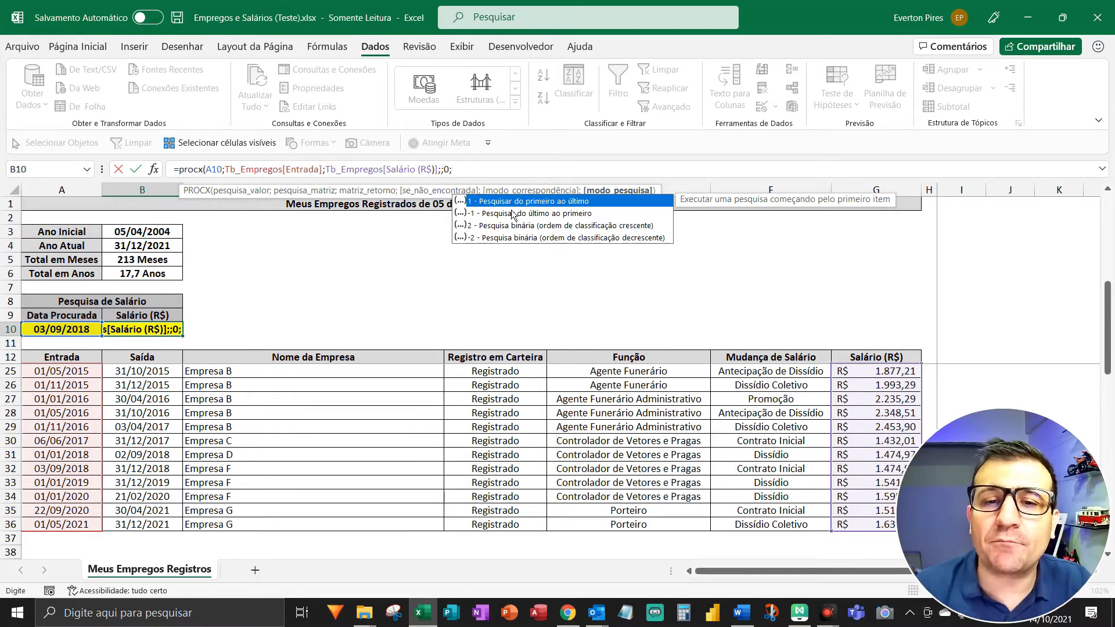
type("1)")
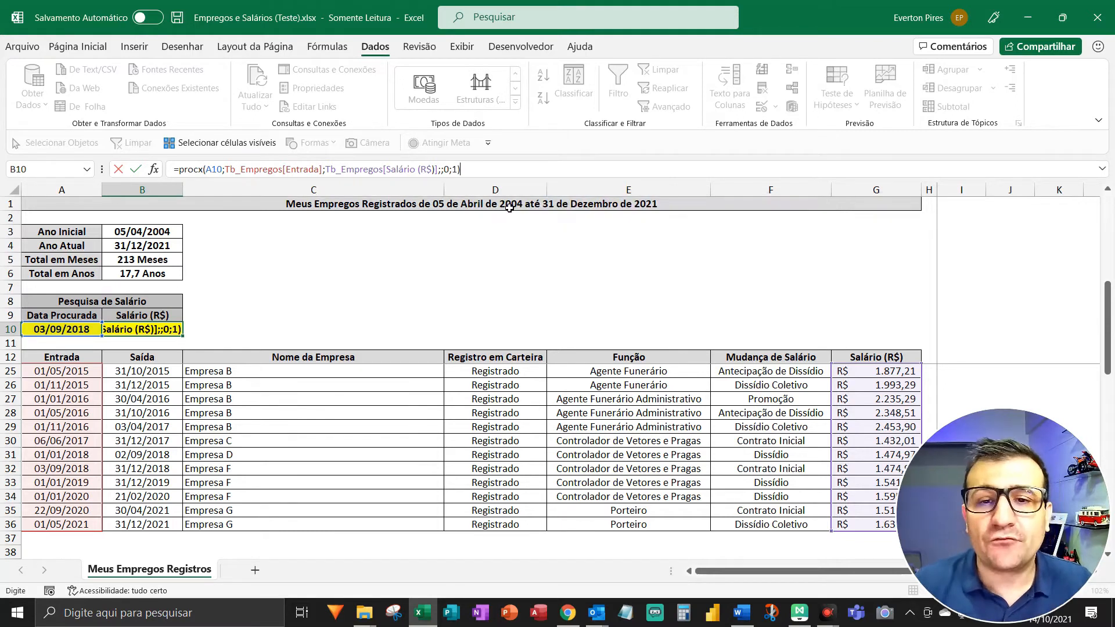
key("Return")
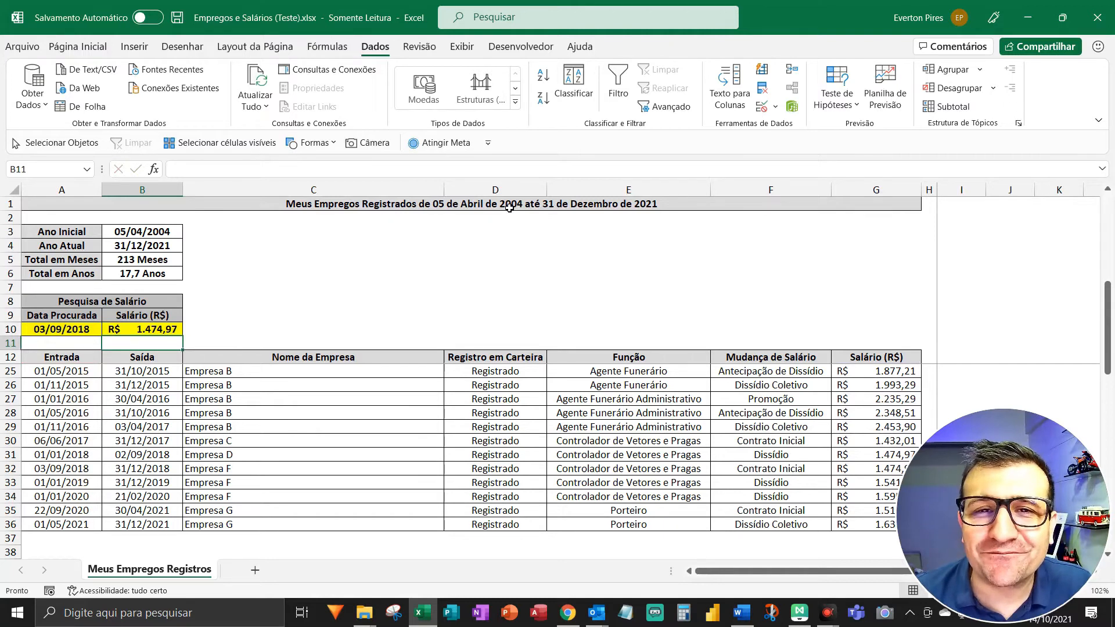
- Choose 01/05/2016 as the searched date in cell A10 from its list of entry dates
key("Left")
key("Up")
key("Up")
key("Down")
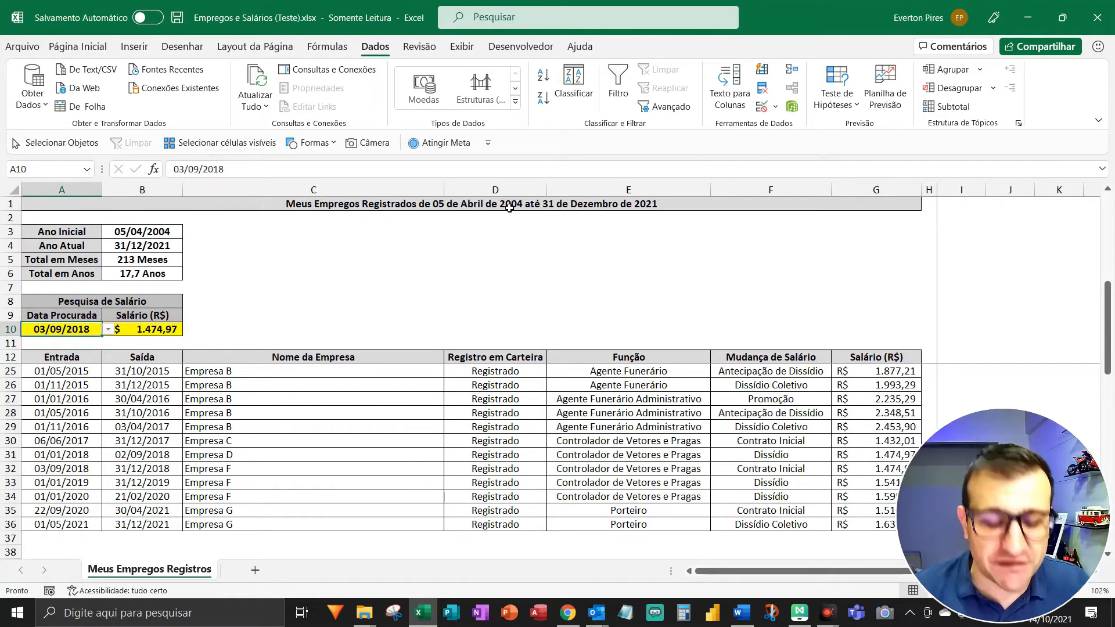
key("alt+Down")
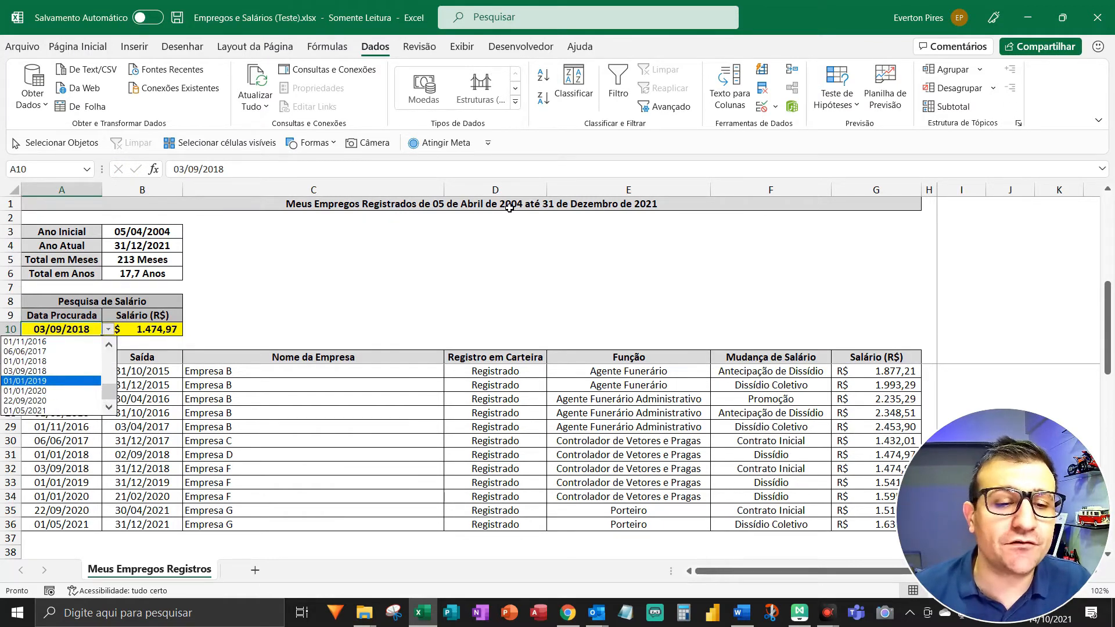
key("Up")
key("Up")
key("Up")
key("Up")
key("Up")
key("Down")
key("Down")
key("Down")
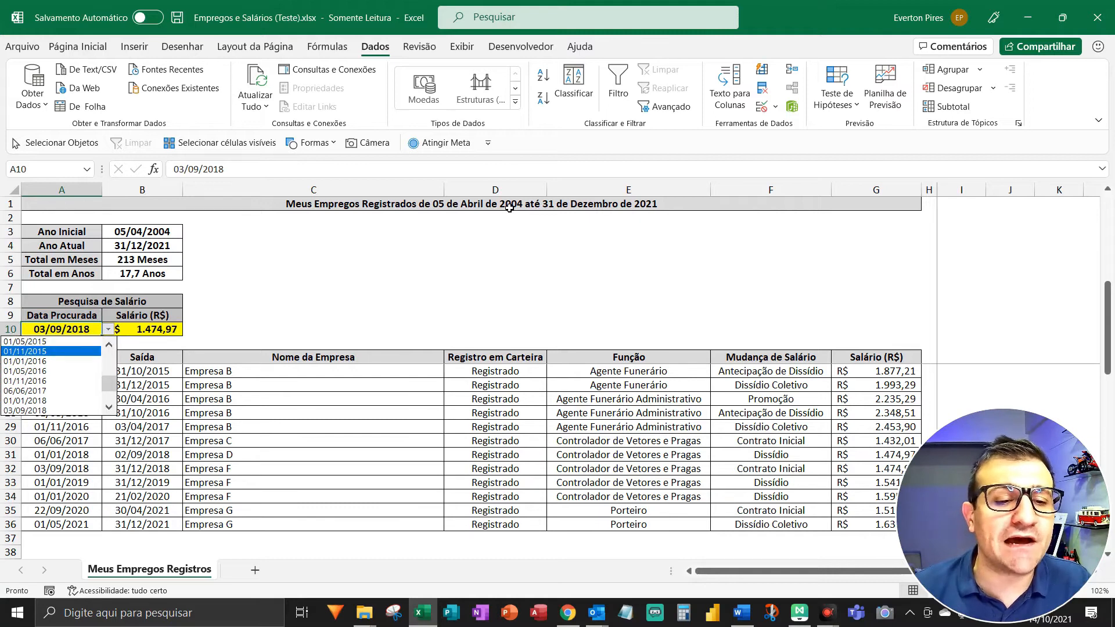
key("Return")
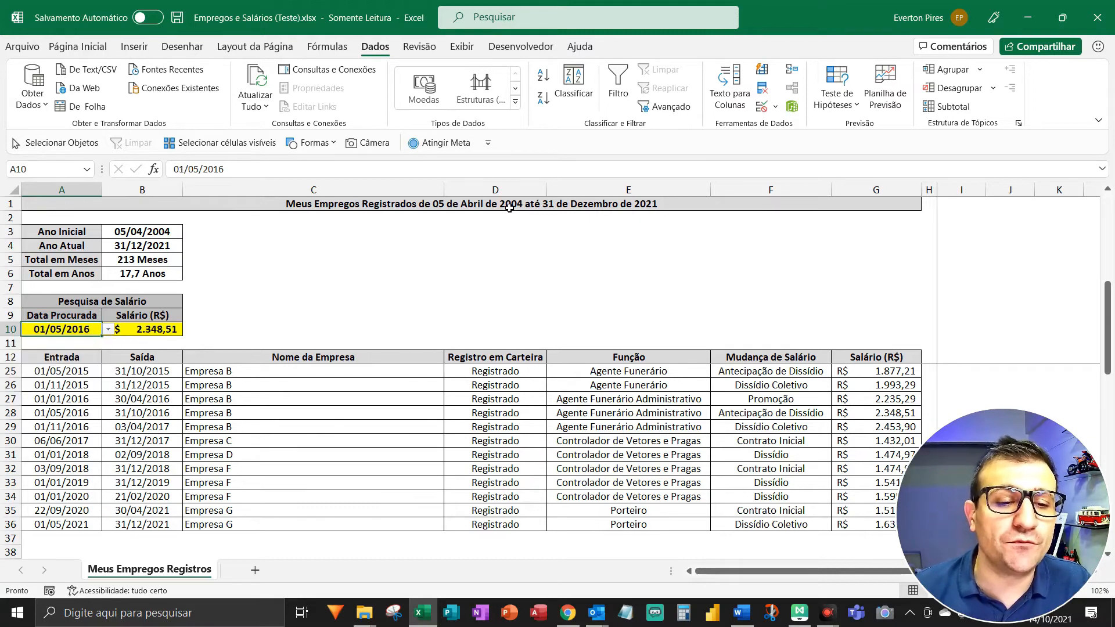
- Compare the salary returned in B10 with the entry date and salary of the 01/05/2016 record in the table
key("F5")
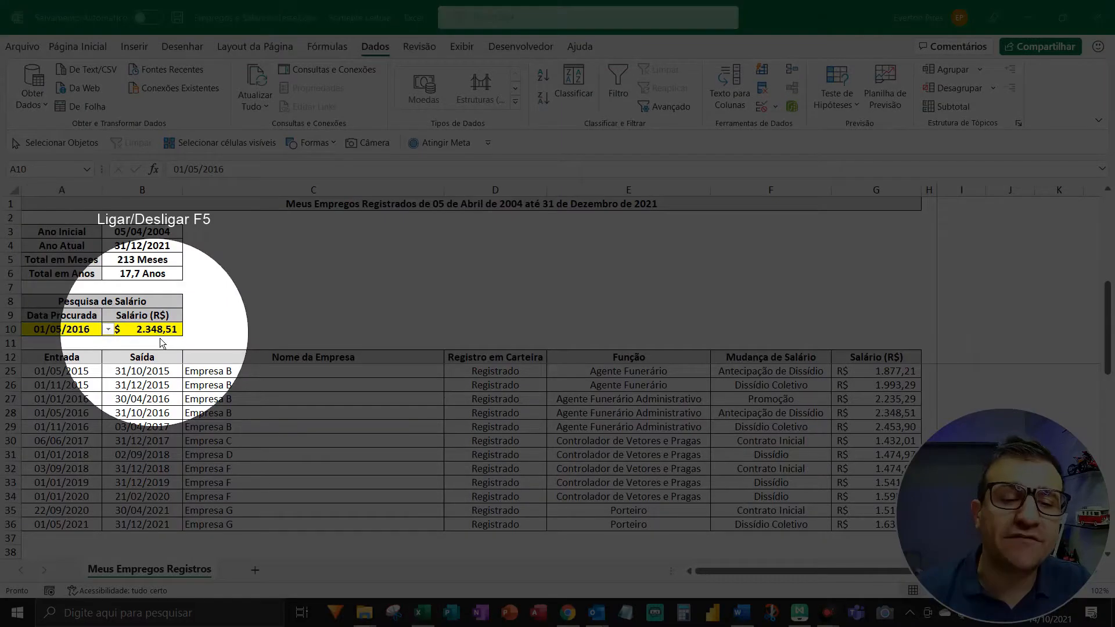
key("F5")
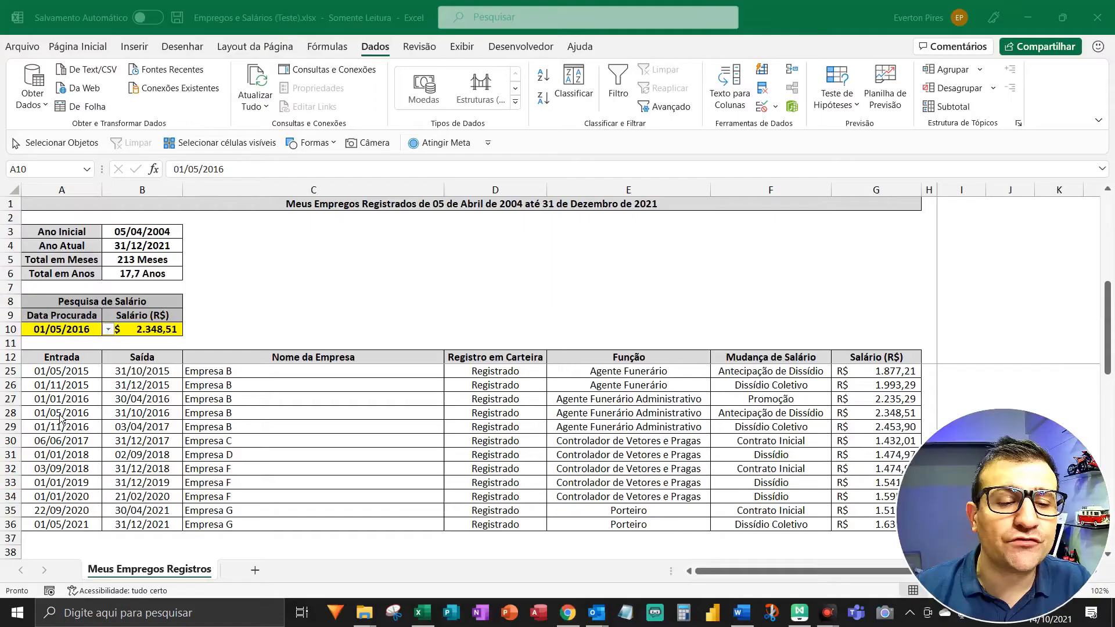
key("F6")
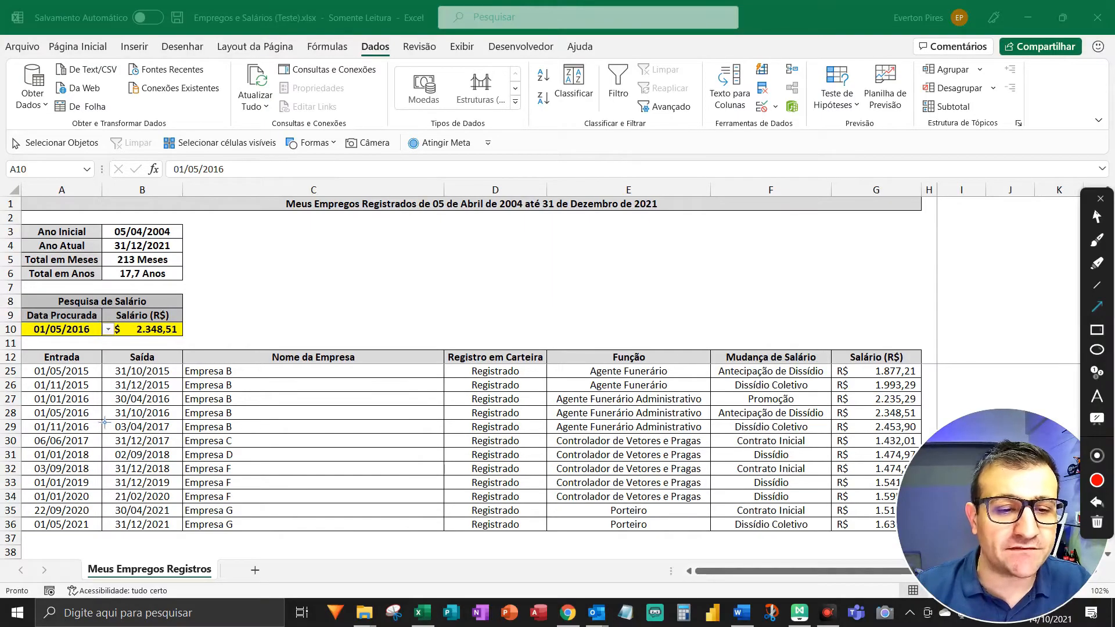
mouse_move(97, 412)
left_mouse_down()
mouse_move(155, 368)
mouse_move(155, 344)
left_mouse_up()
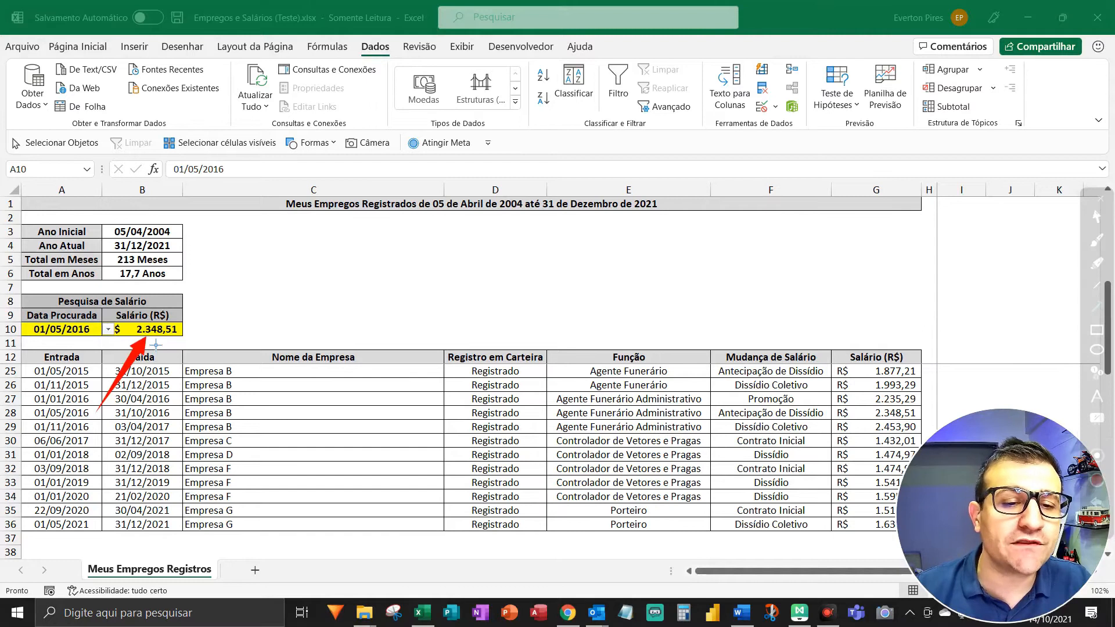
mouse_move(100, 411)
left_mouse_down()
mouse_move(791, 401)
mouse_move(866, 412)
left_mouse_up()
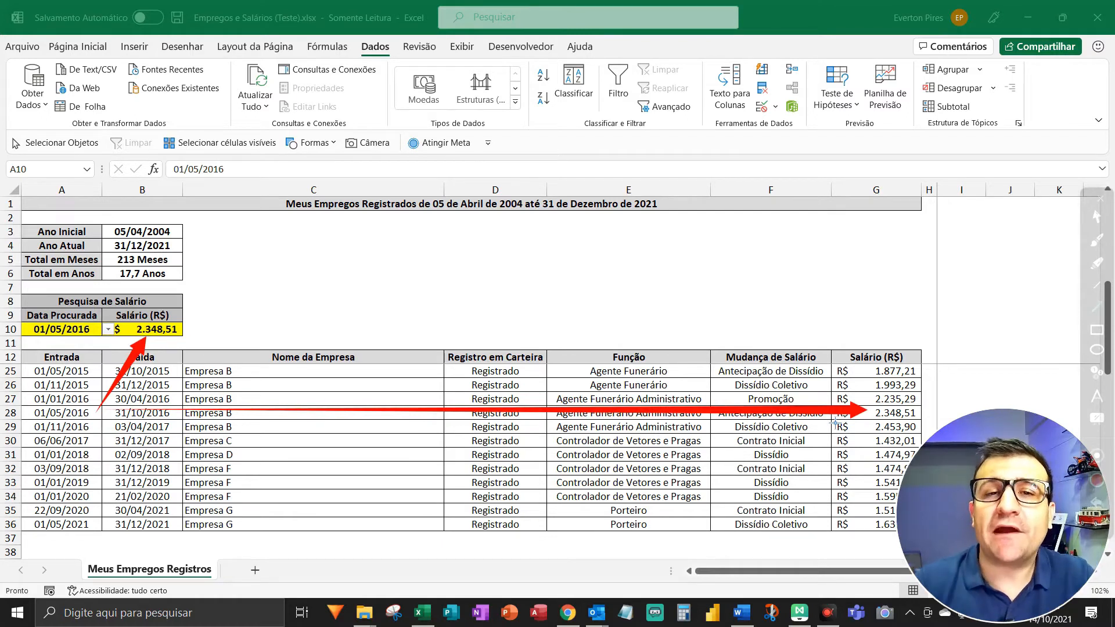
key("Escape")
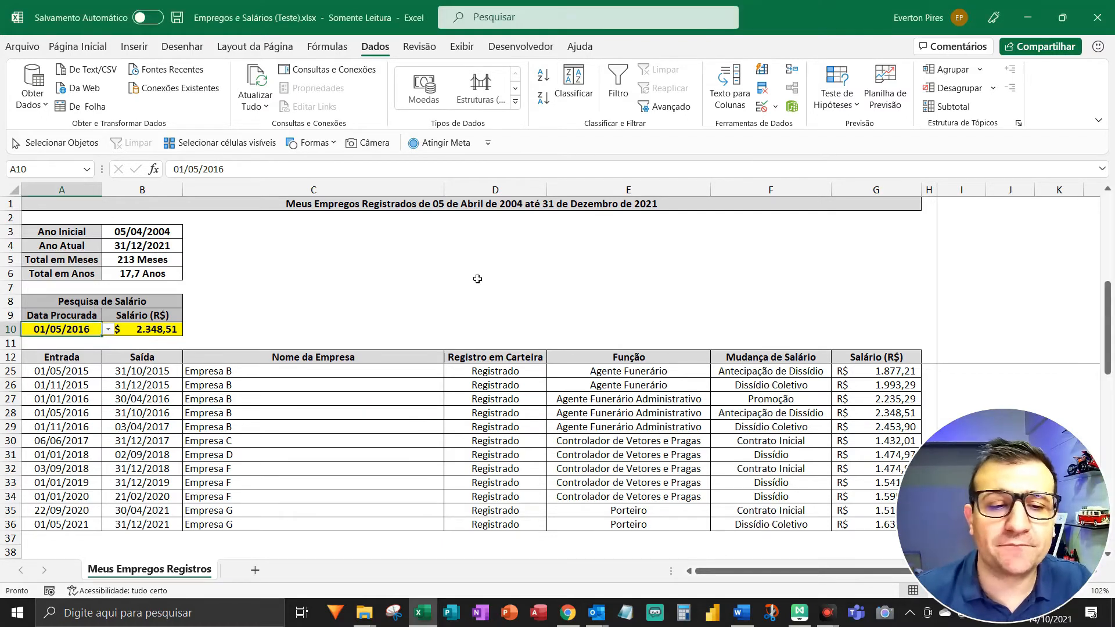
- Replace the formula in B10 with a new ÍNDICE formula using the whole Tb_Empregos table, headers included, as its array
left_click(143, 330)
key("Delete")
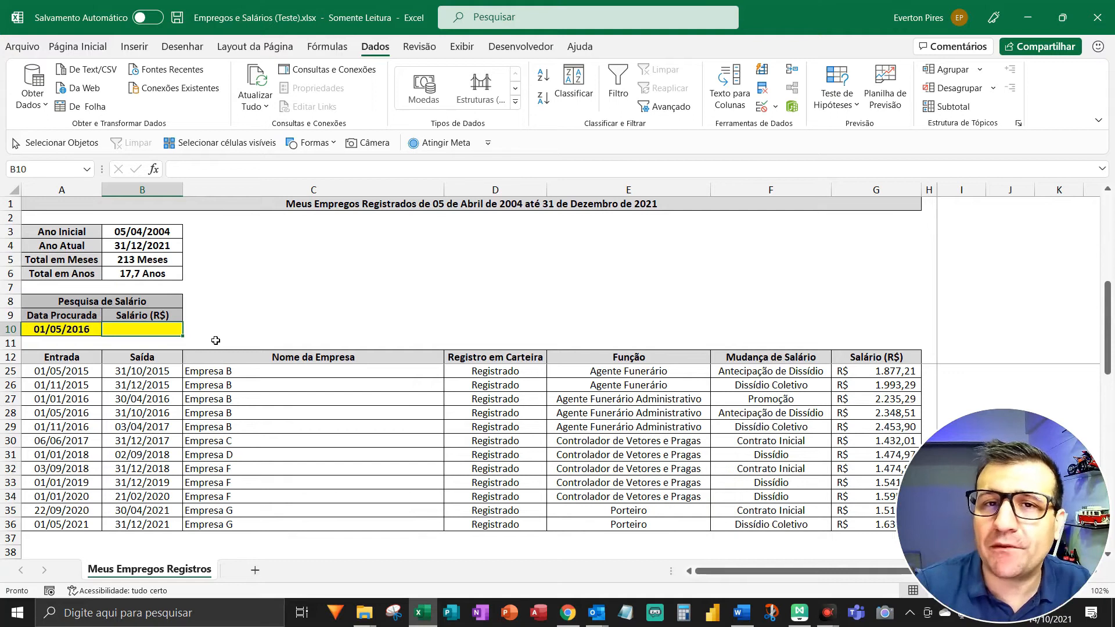
type("=índice(")
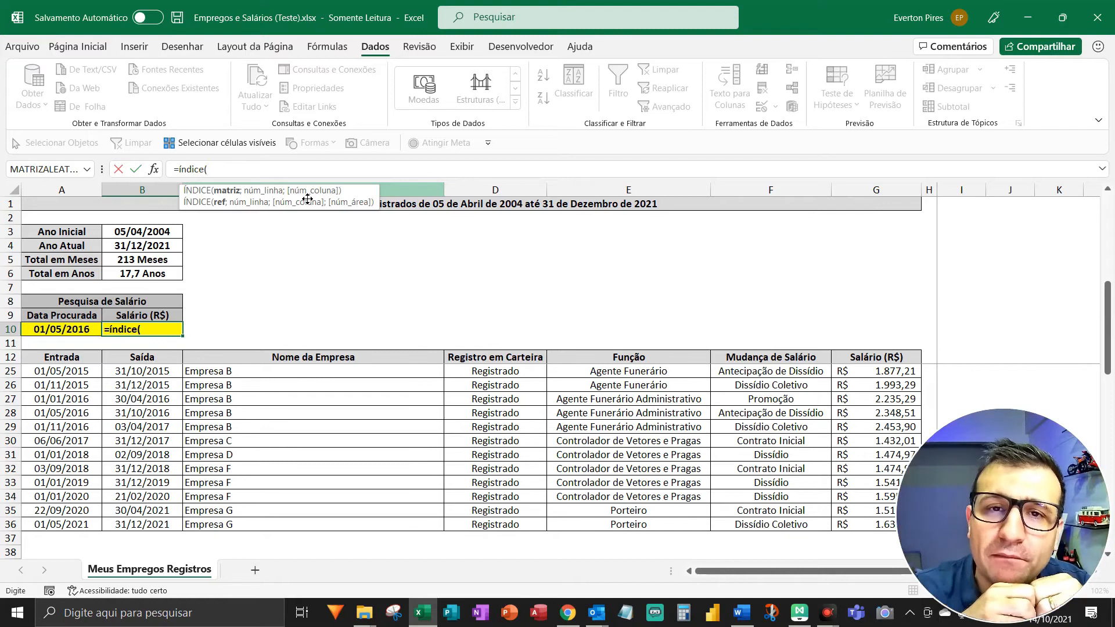
scroll(166, 292, "up", 4)
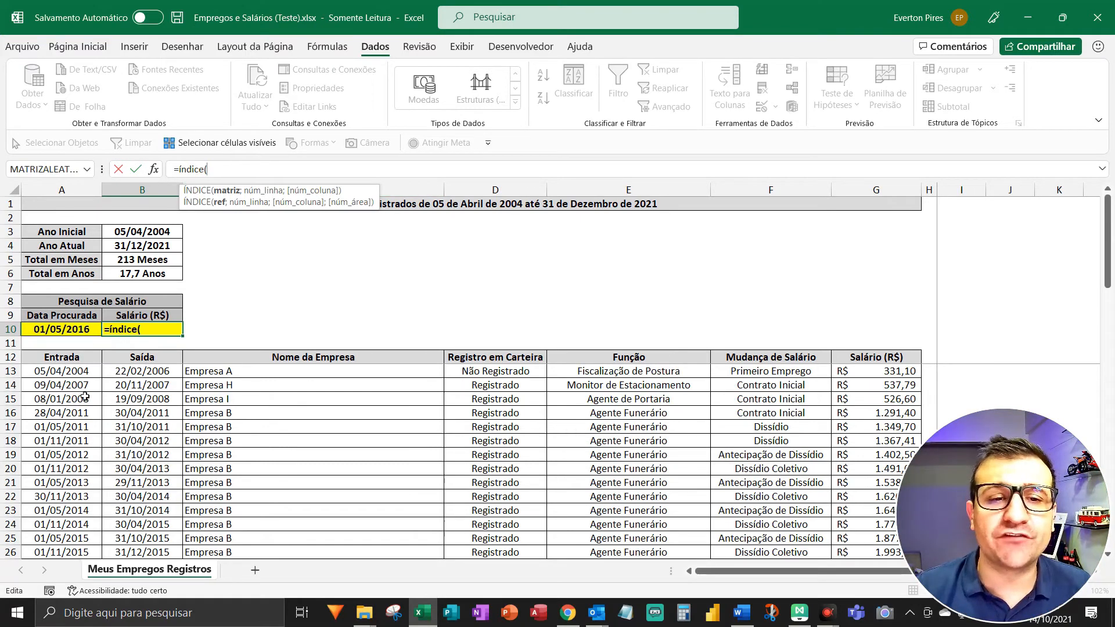
left_click(62, 359)
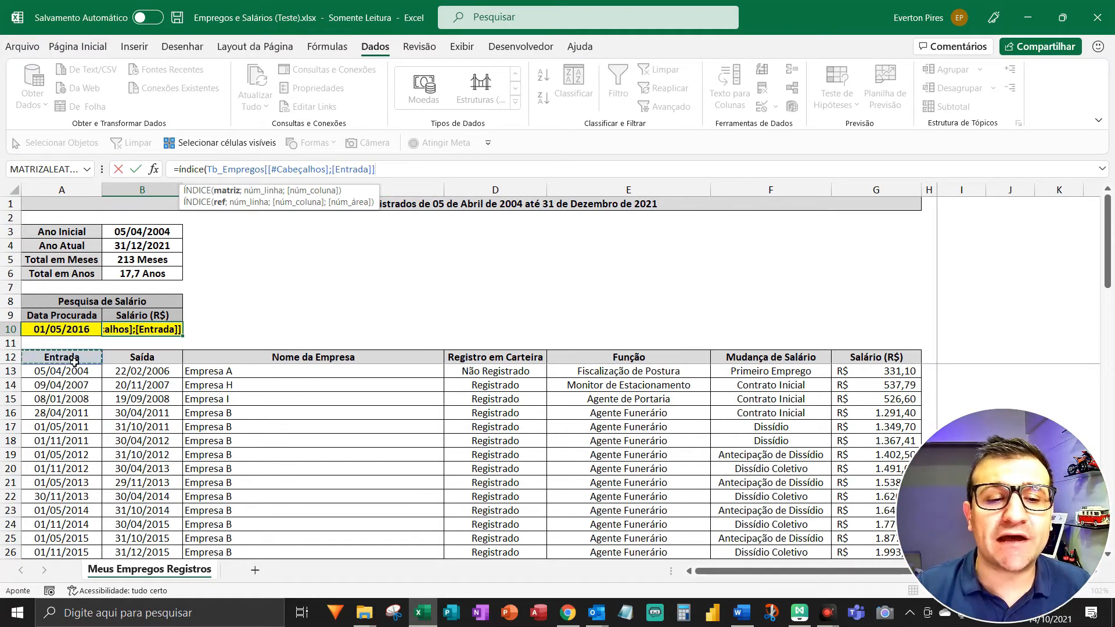
left_click_drag(65, 360, 841, 413)
type(";")
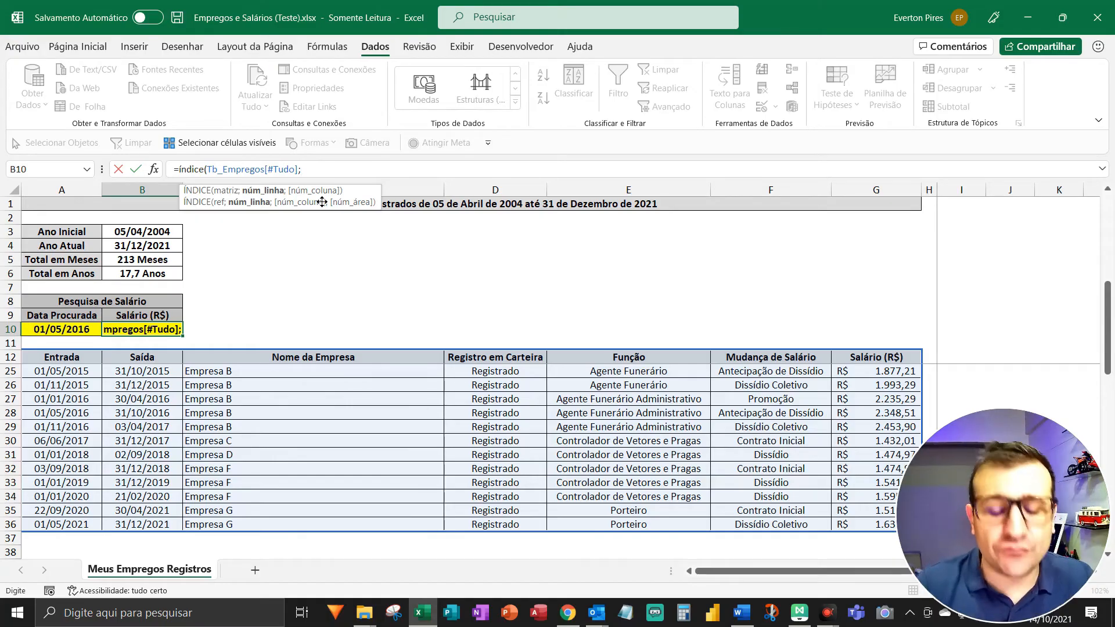
- Set the ÍNDICE row number with CORRESP, looking up A10 in the Tb_Empregos Entrada column with match type 0 (exact)
type("corresp")
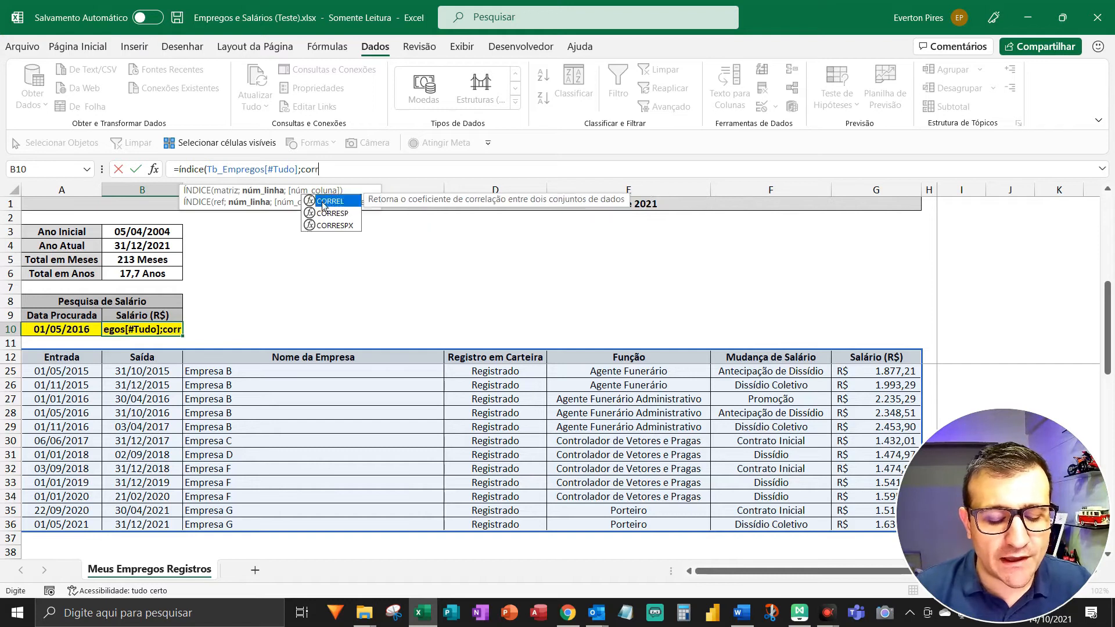
type("(")
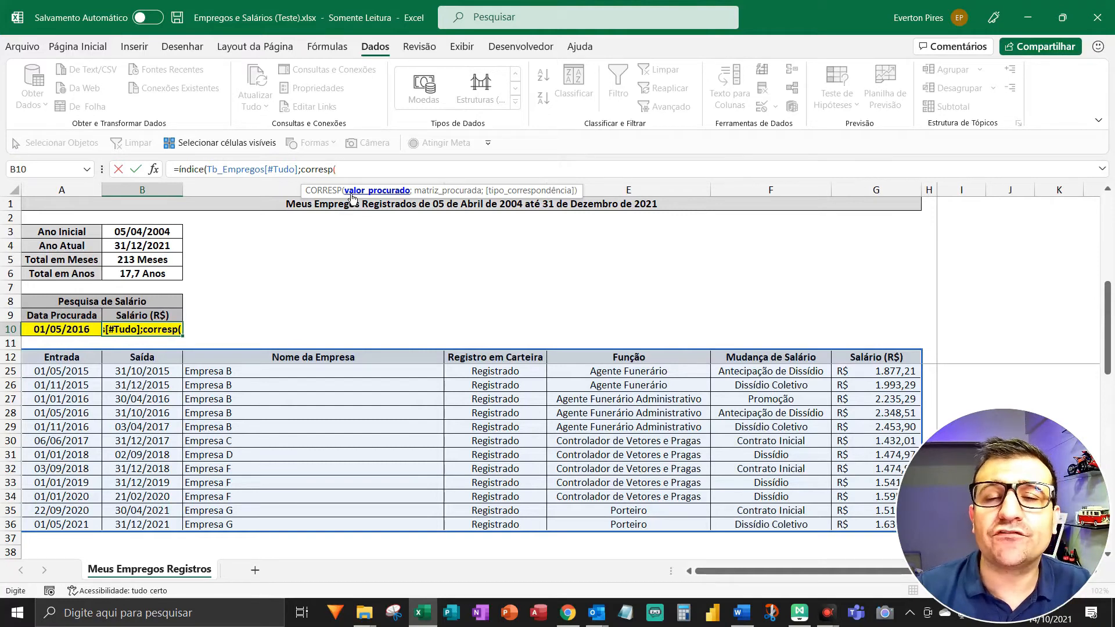
left_click(54, 329)
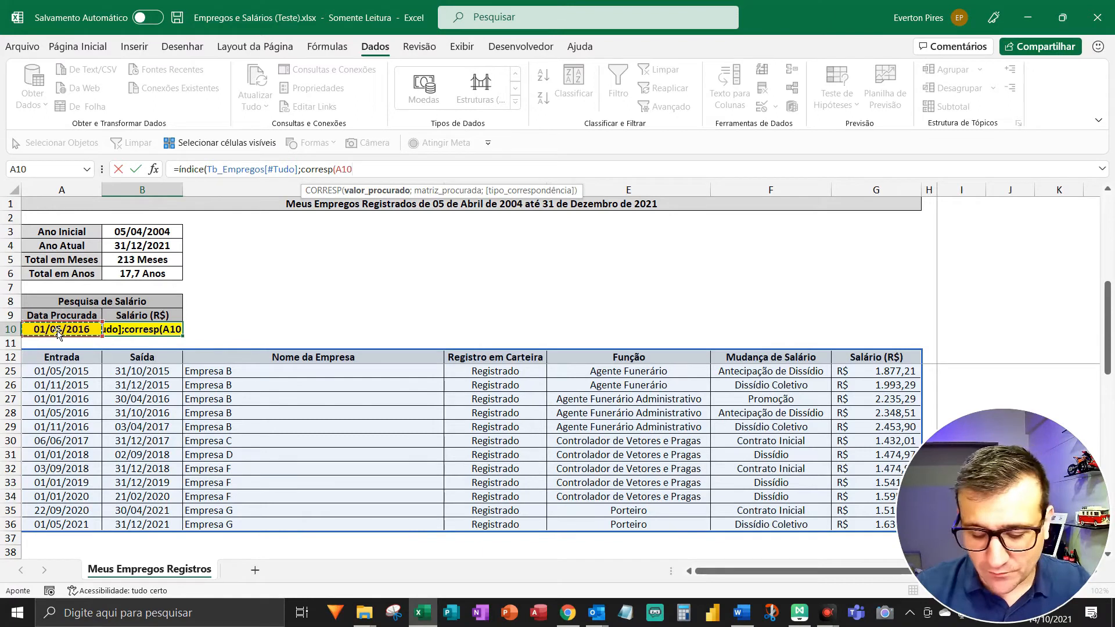
type(";")
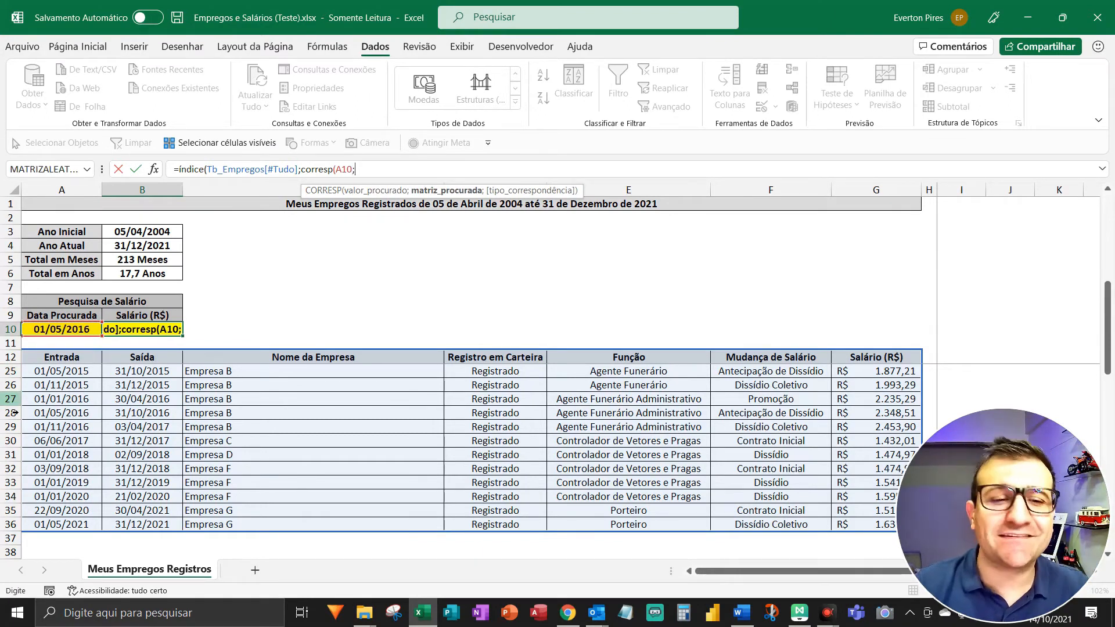
scroll(18, 406, "up", 4)
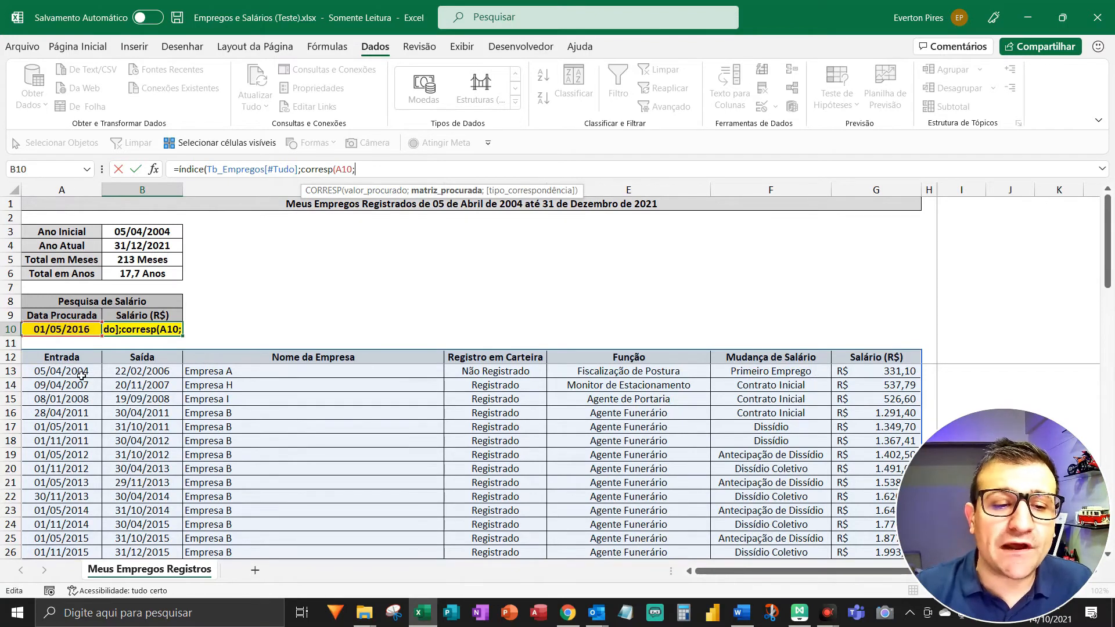
left_click_drag(81, 375, 76, 524)
type(";")
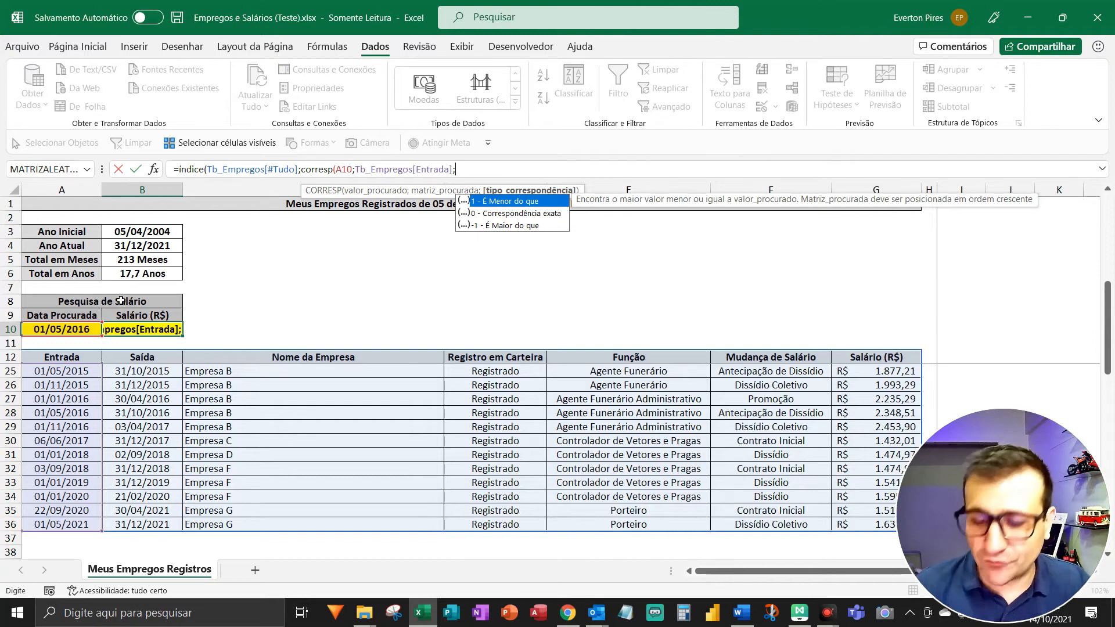
type("0)")
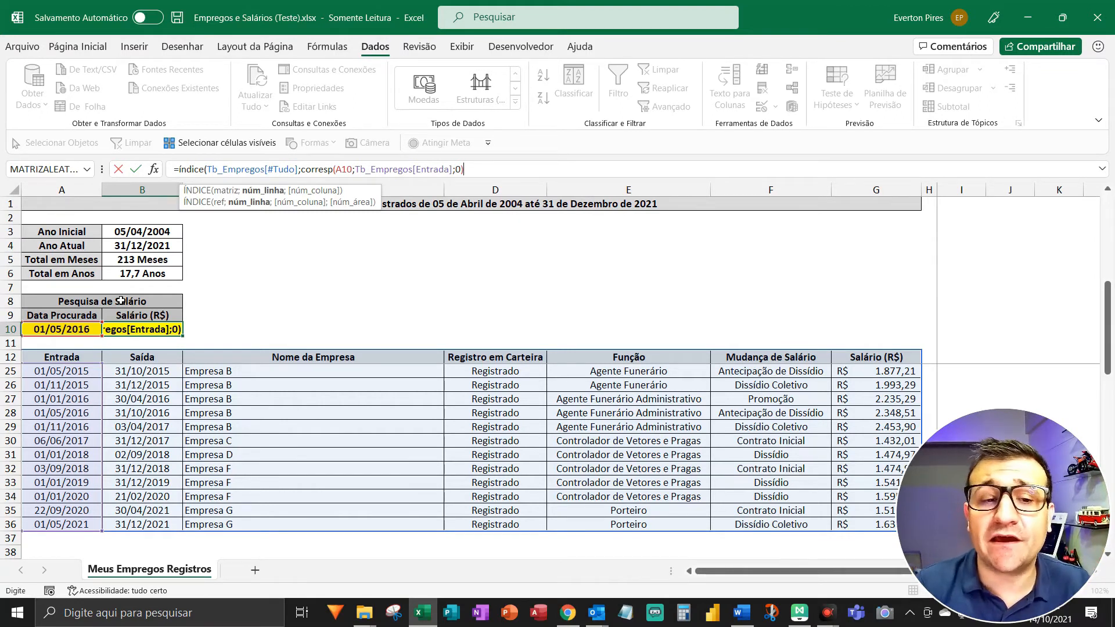
- Start a second CORRESP for the ÍNDICE column number, with the Salário (R$) heading in B9 as its lookup value
type(";")
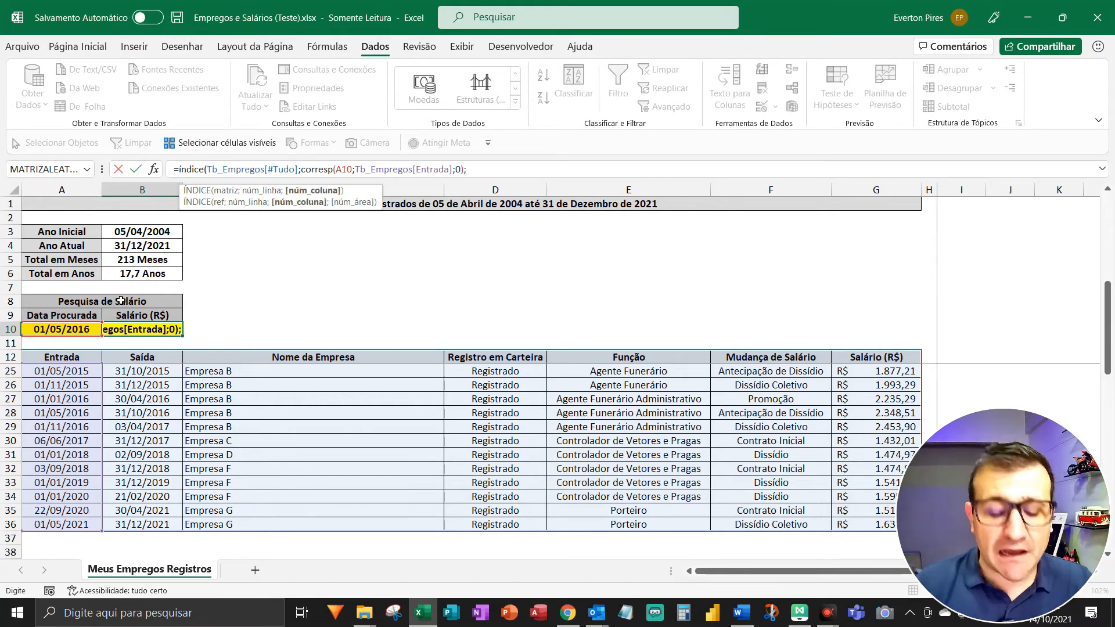
type("corresp(")
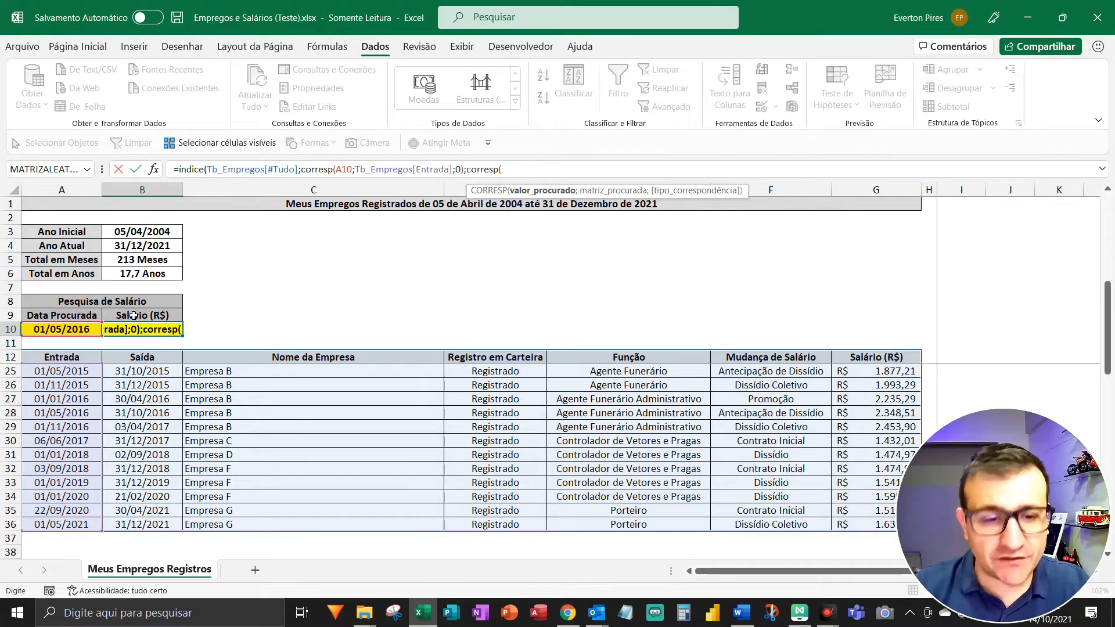
key("F5")
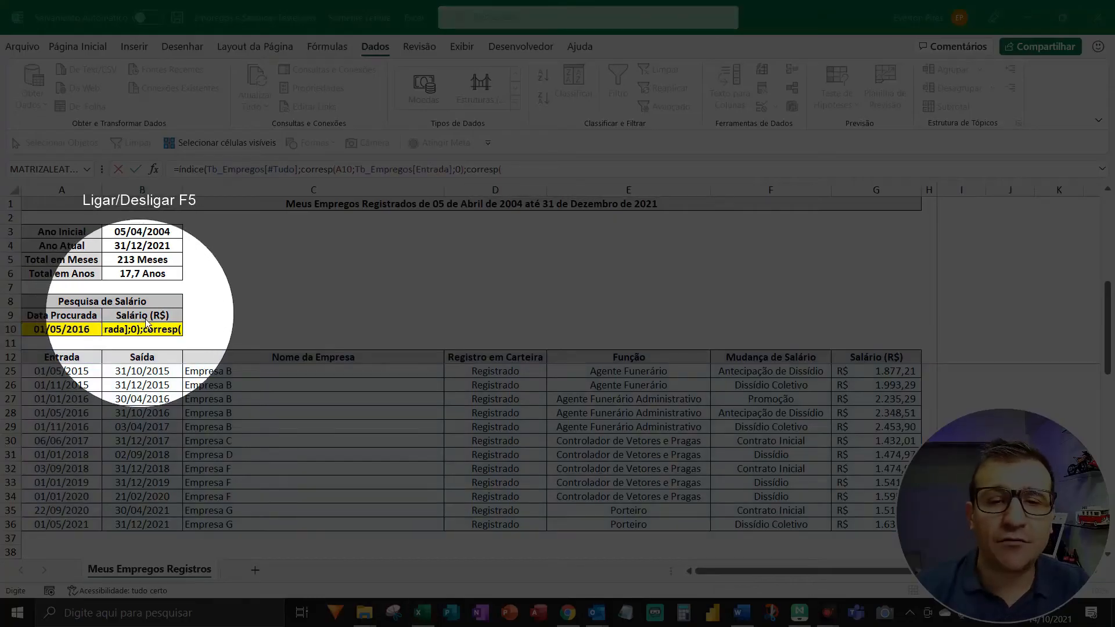
key("F5")
left_click(144, 318)
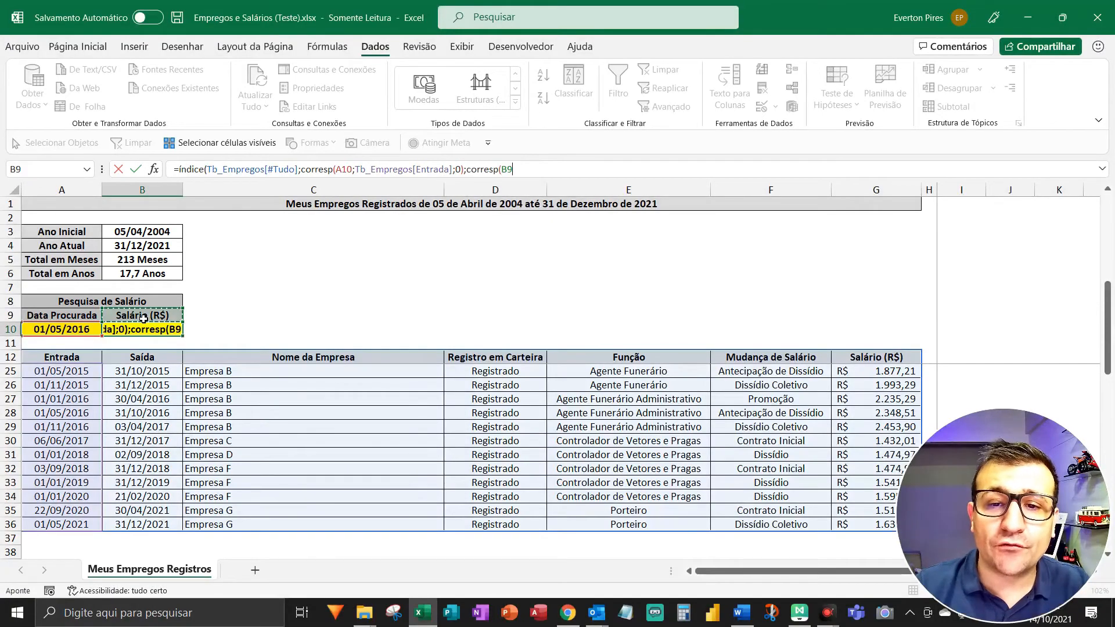
type(";")
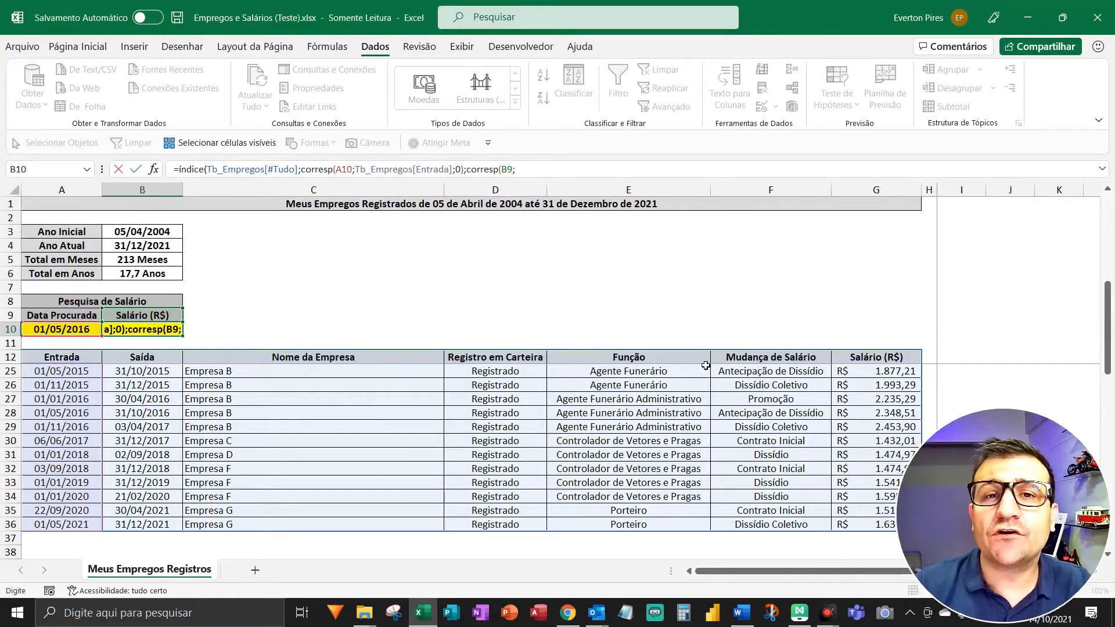
- Examine the table's columns from Entrada across to Salário (R$) to locate the one matching the B9 heading
key("F5")
key("F5")
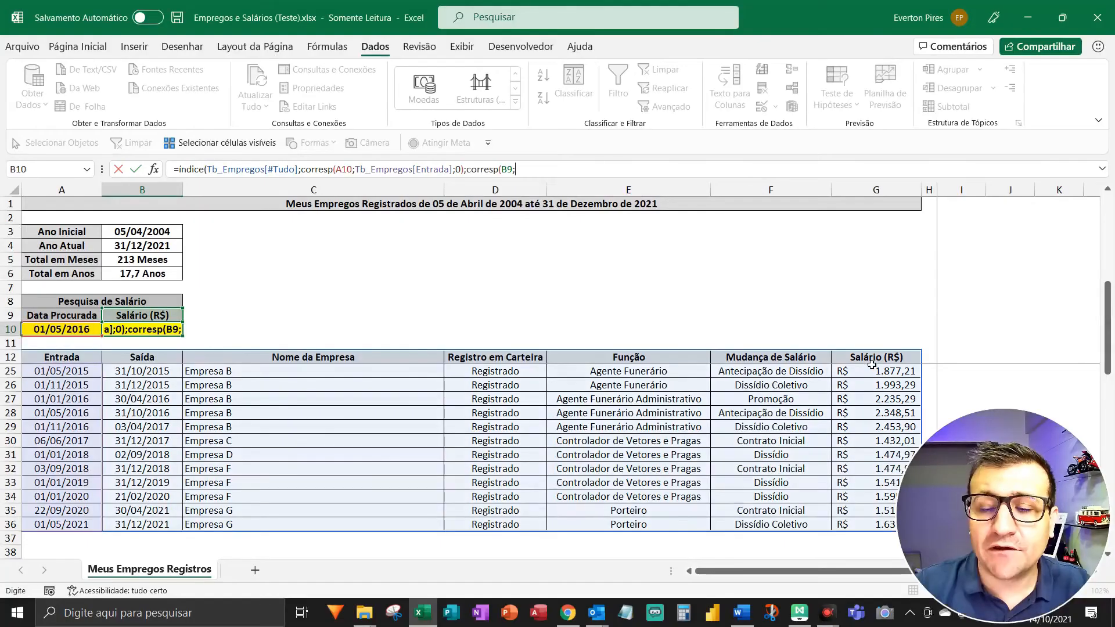
key("F5")
left_click_drag(226, 248, 102, 332)
left_click_drag(222, 292, 174, 329)
left_click_drag(305, 302, 315, 327)
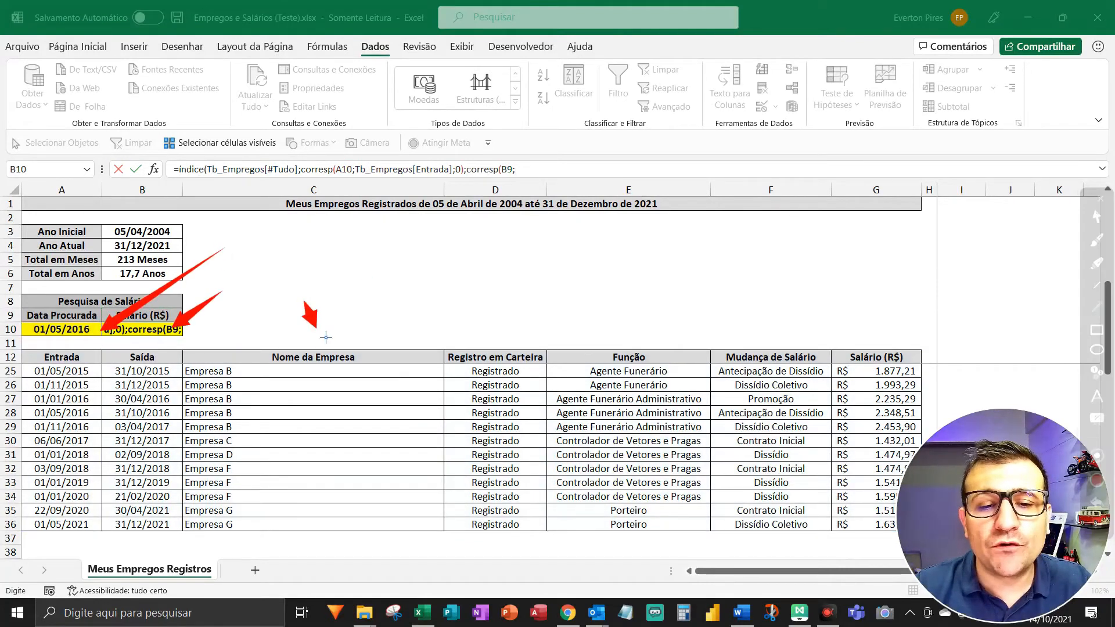
left_click_drag(446, 284, 492, 321)
left_click_drag(564, 280, 603, 317)
mouse_move(665, 256)
left_mouse_down()
mouse_move(712, 306)
mouse_move(741, 311)
left_mouse_up()
left_click_drag(862, 273, 883, 319)
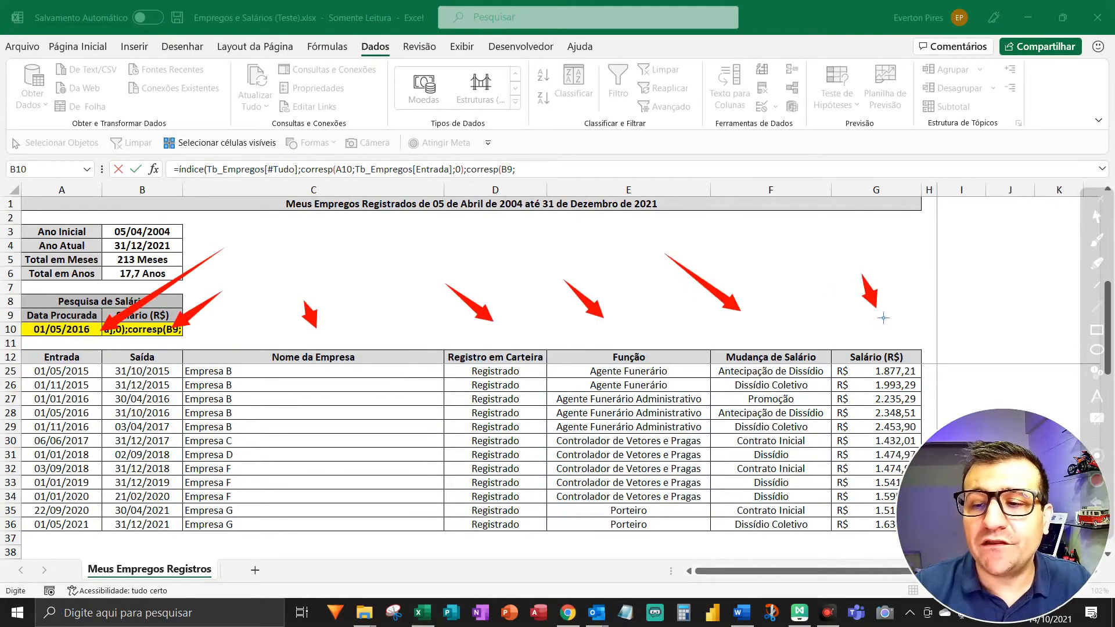
key("Escape")
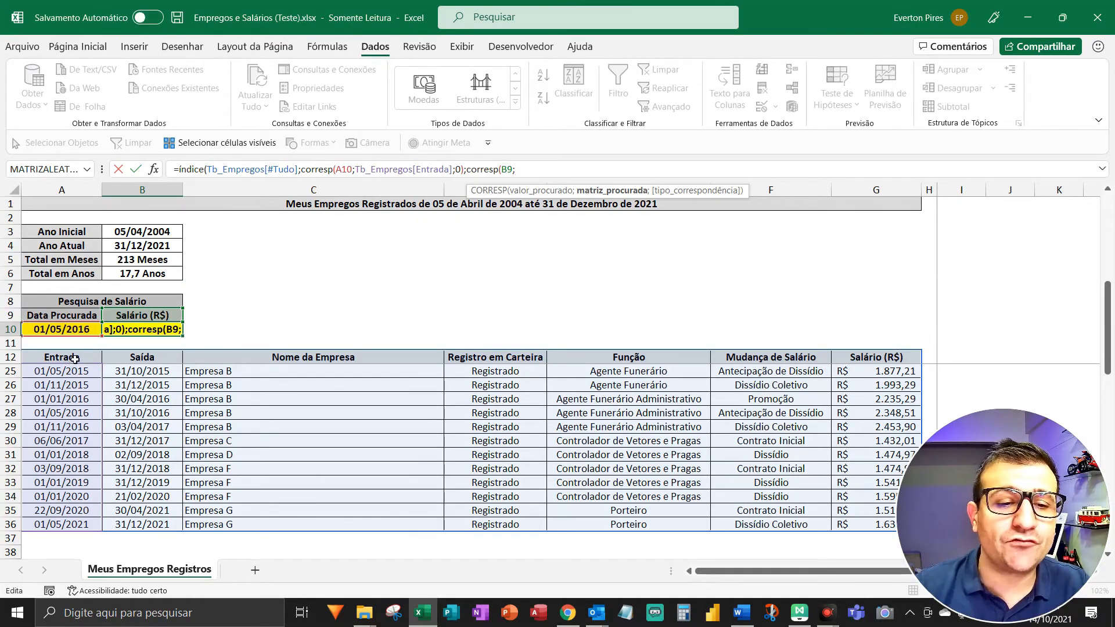
- Set the second CORRESP's lookup array to the Tb_Empregos header row with match type 0 (exact), and close the ÍNDICE formula's parentheses
left_click_drag(74, 358, 873, 358)
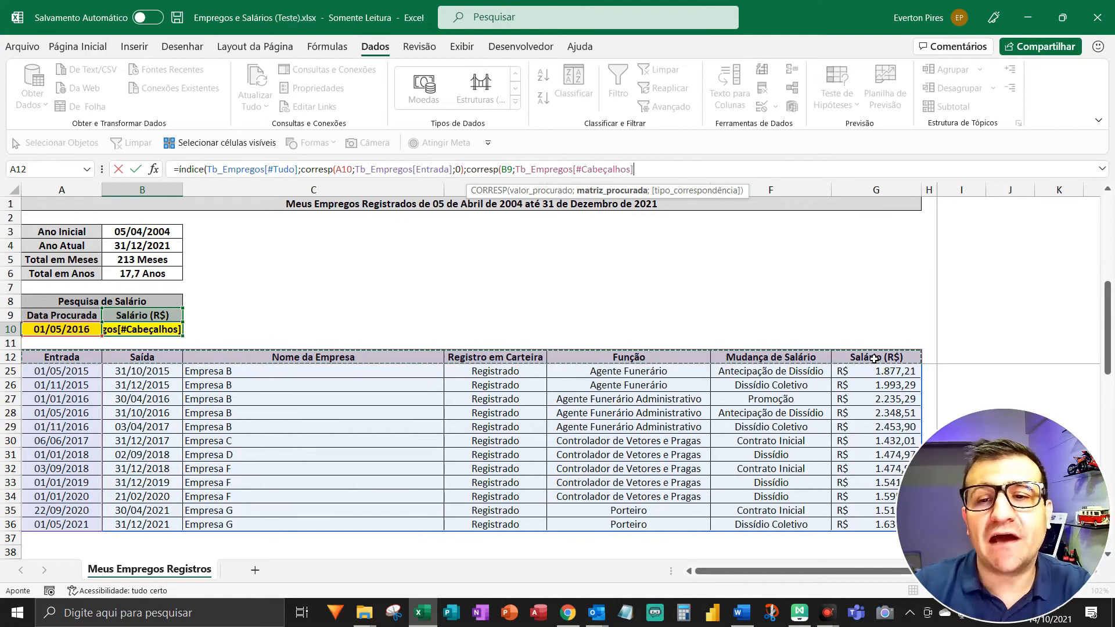
type(";")
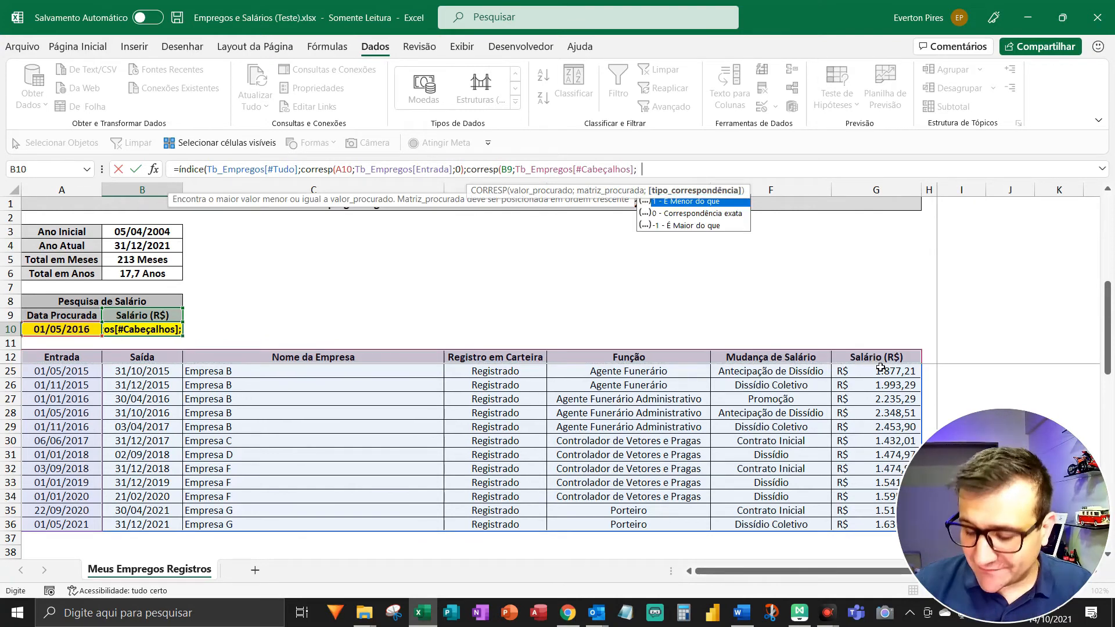
type("0)")
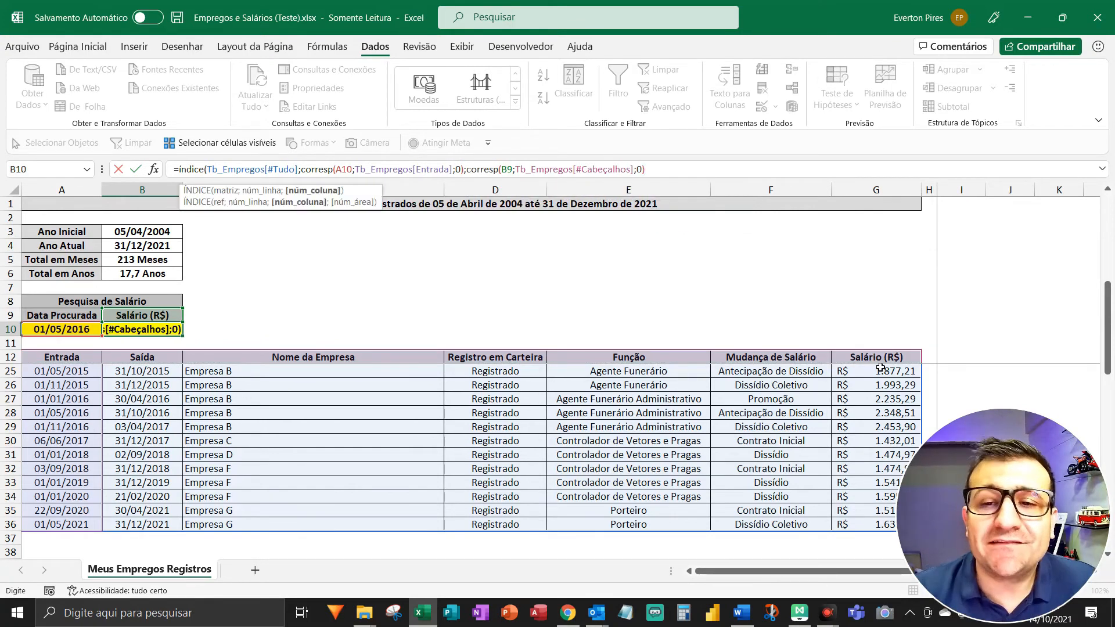
type(")")
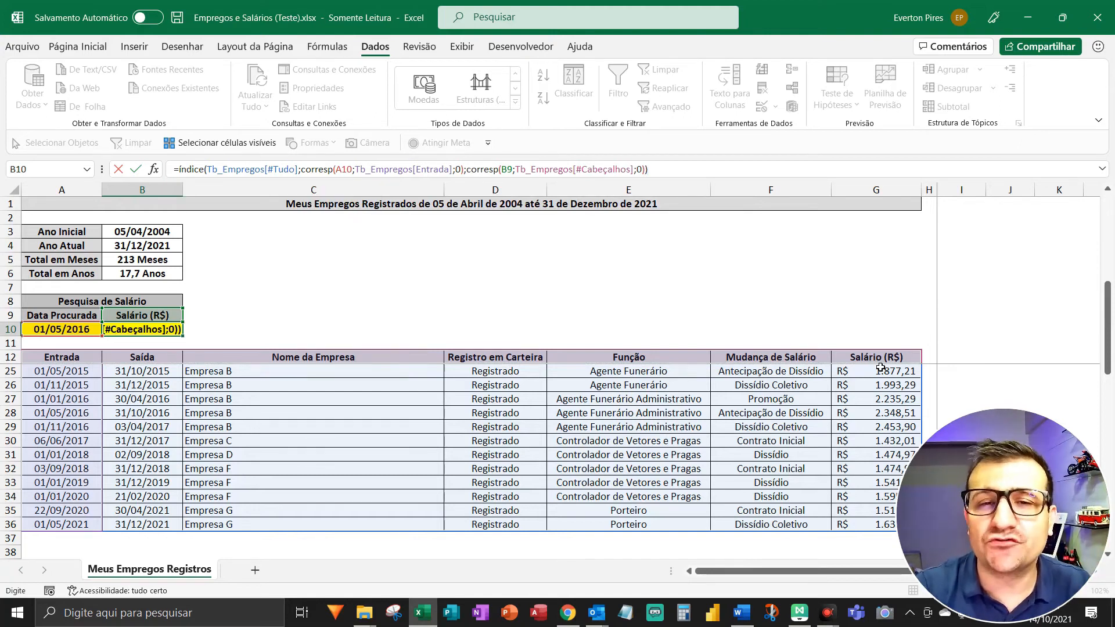
- Commit the ÍNDICE formula in B10 and choose 01/05/2016 as the search date in A10
key("Return")
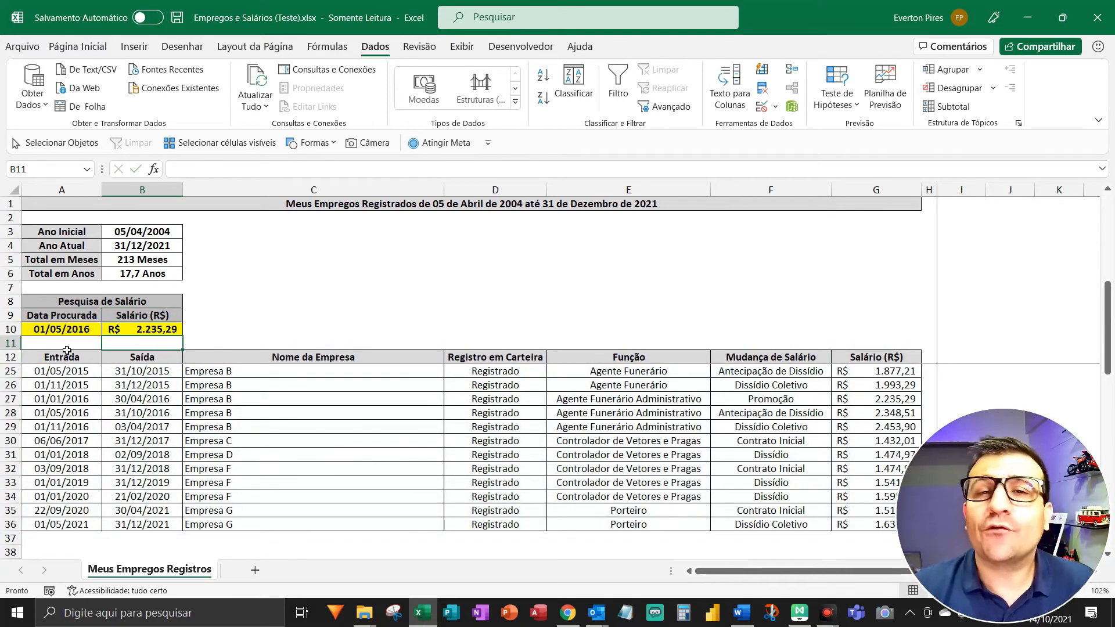
left_click(80, 335)
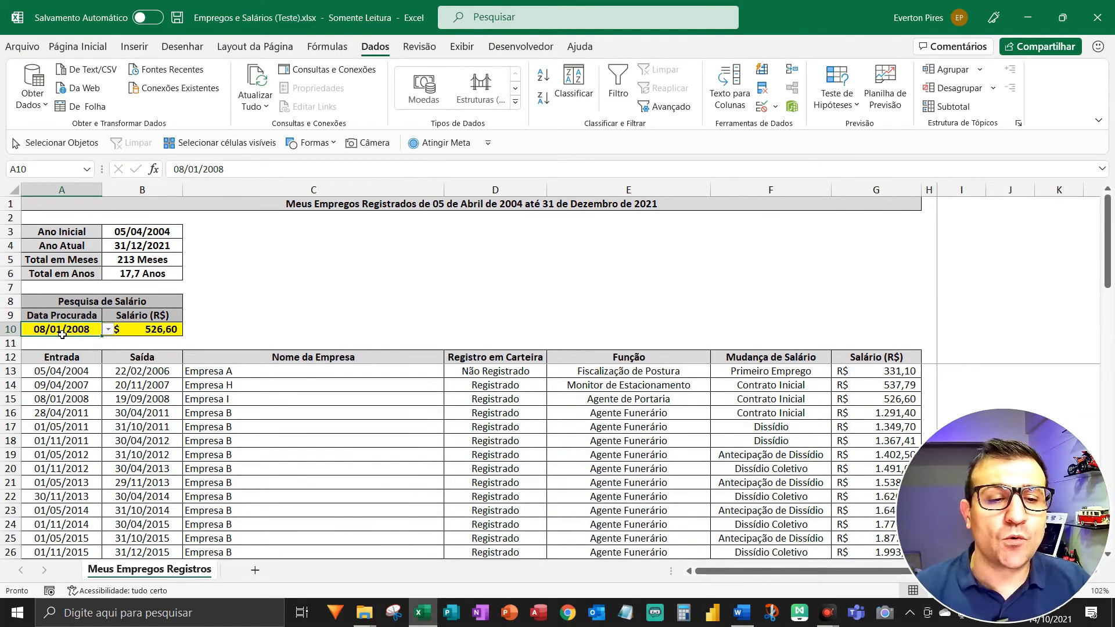
key("alt+Down")
key("Down")
key("Down")
key("Down")
key("Down")
key("Down")
key("Down")
key("Down")
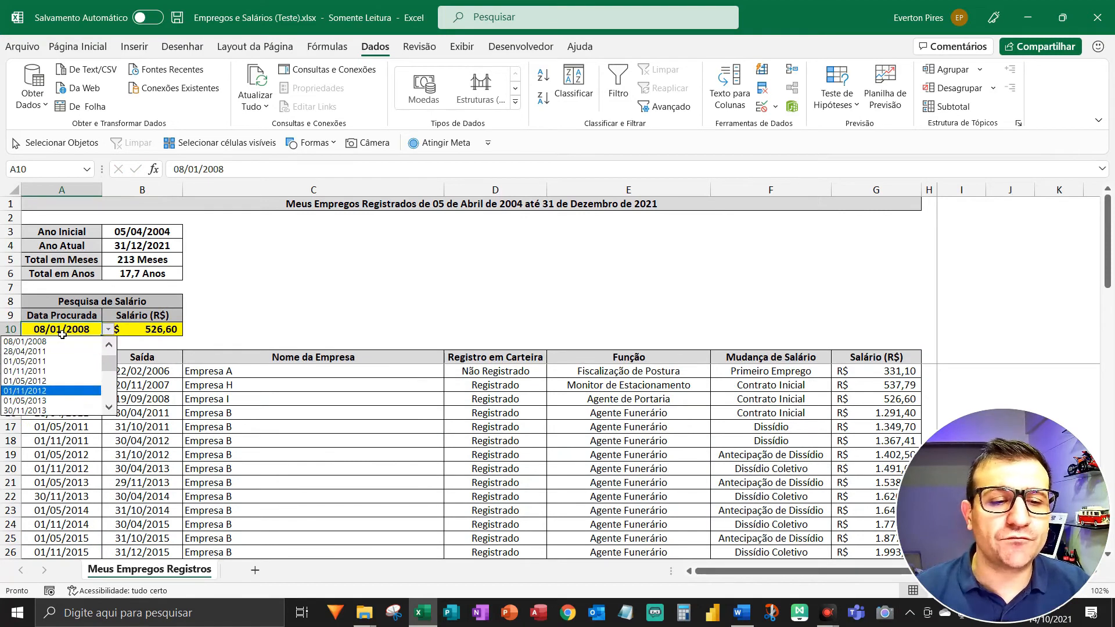
key("Down")
key("Down")
key("Down")
key("Down")
key("Down")
key("Down")
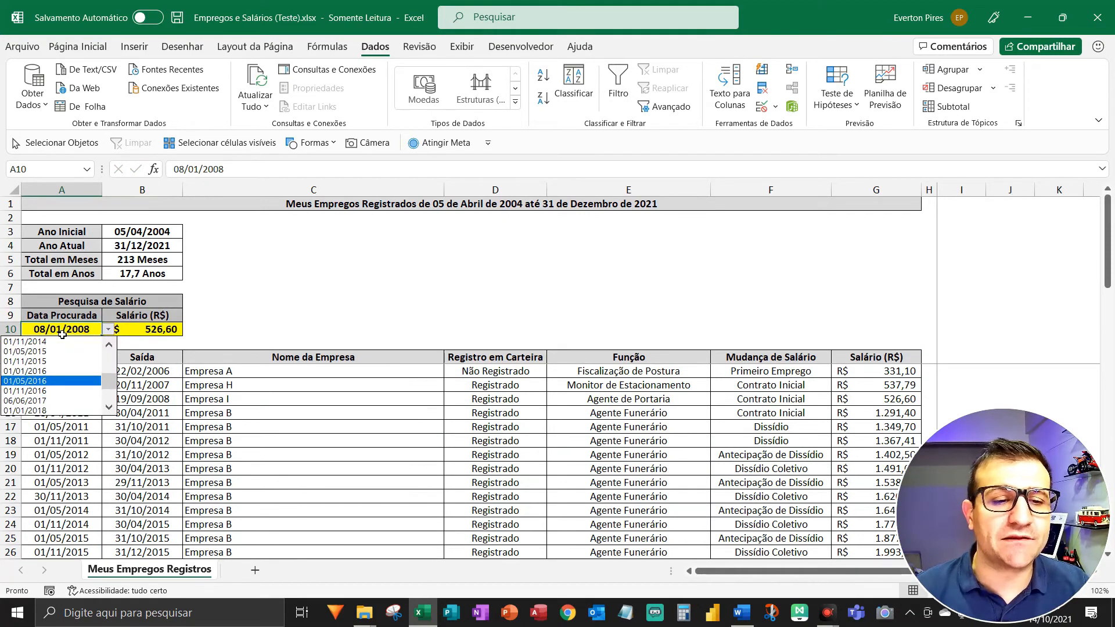
key("Return")
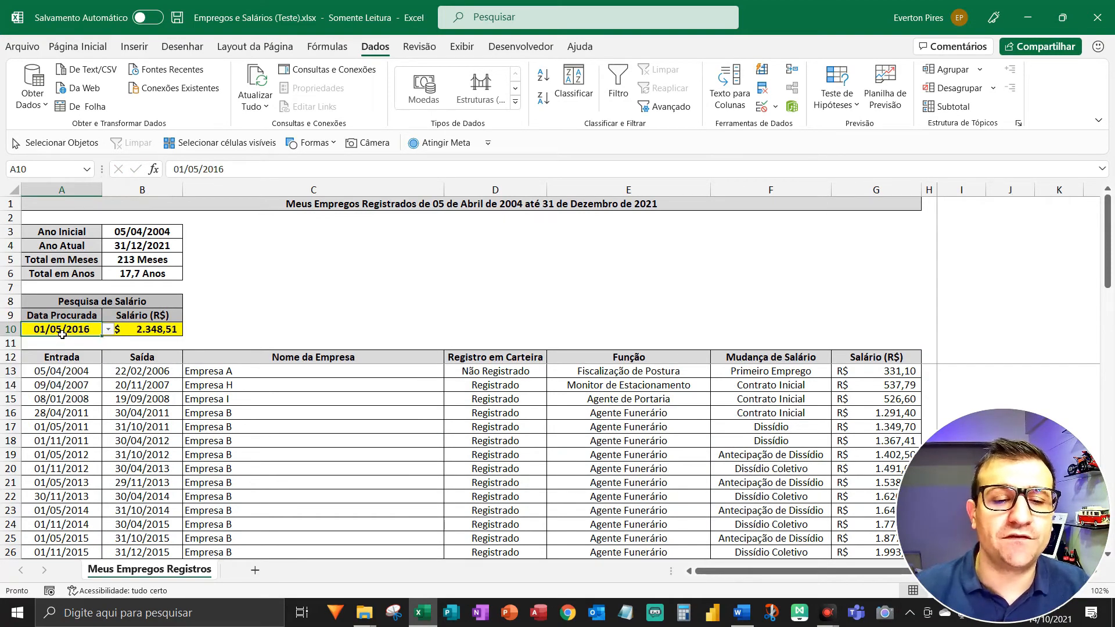
- Compare the salary returned in B10 with the Salário (R$) value in the table row whose Entrada is 01/05/2016
key("F5")
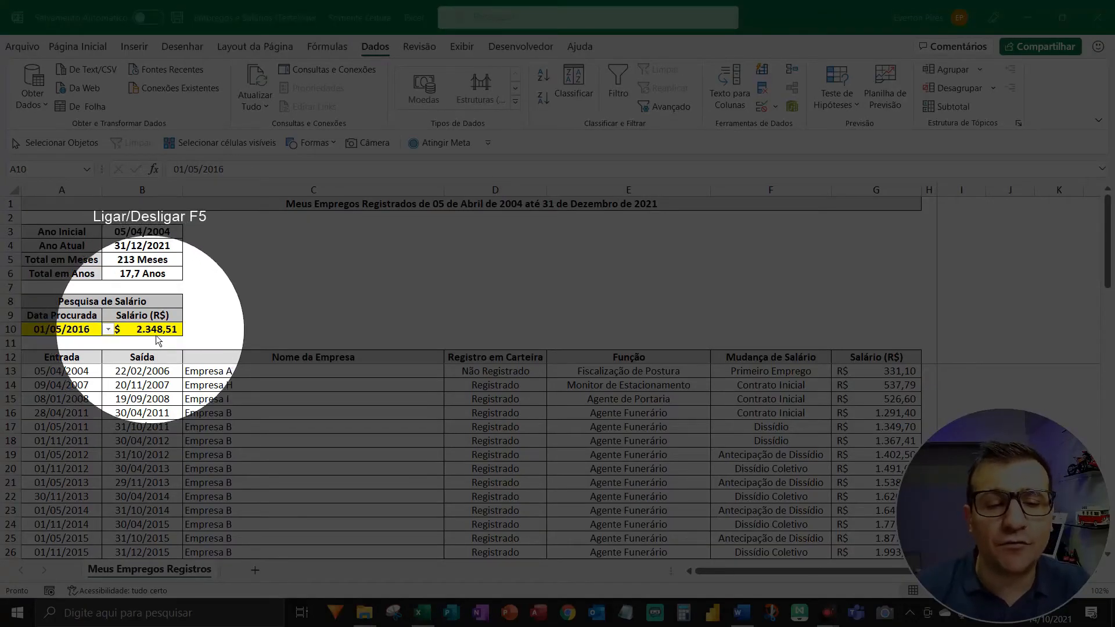
key("F5")
scroll(140, 365, "down", 4)
mouse_move(139, 336)
left_mouse_down()
mouse_move(82, 404)
mouse_move(88, 414)
mouse_move(877, 418)
left_mouse_up()
key("F5")
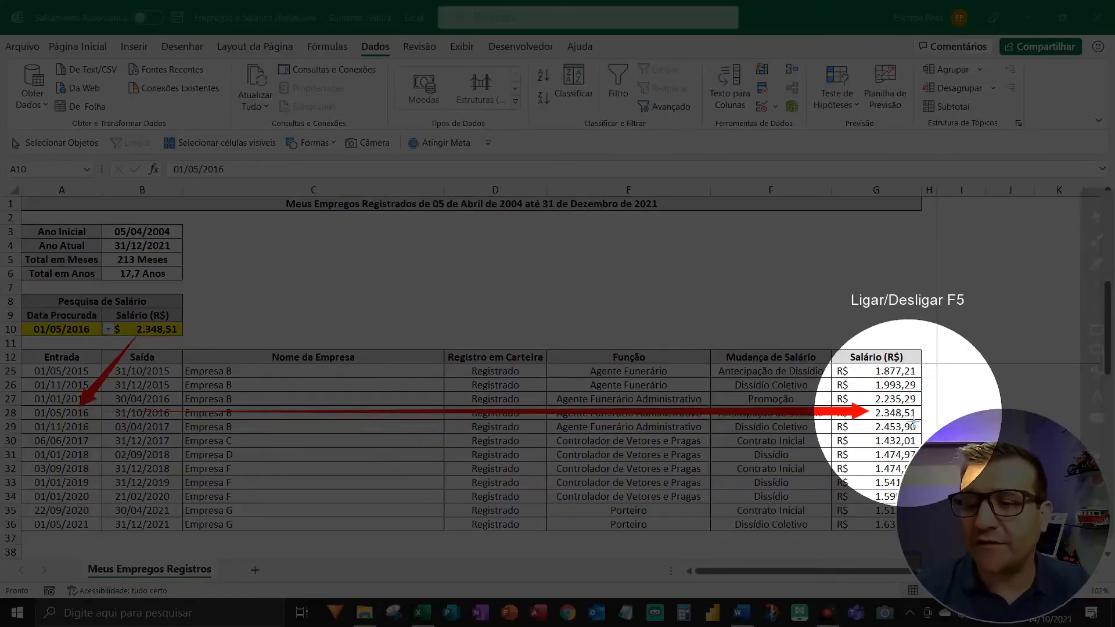
key("F5")
key("Escape")
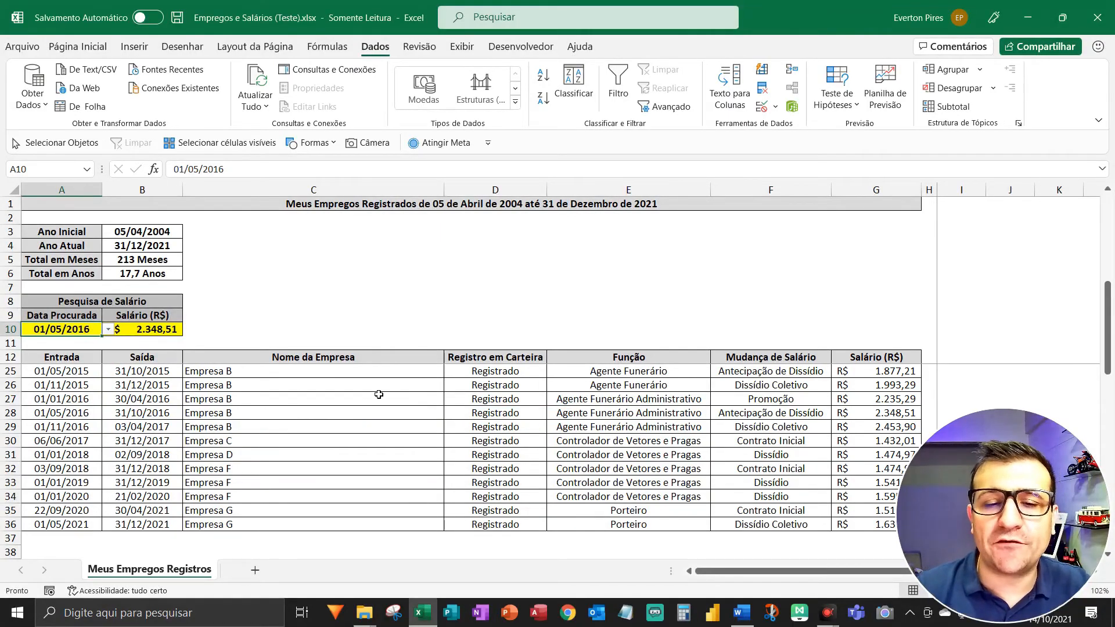
- Delete the salary lookup formula from cell B10
scroll(346, 421, "up", 4)
key("Right")
key("Delete")
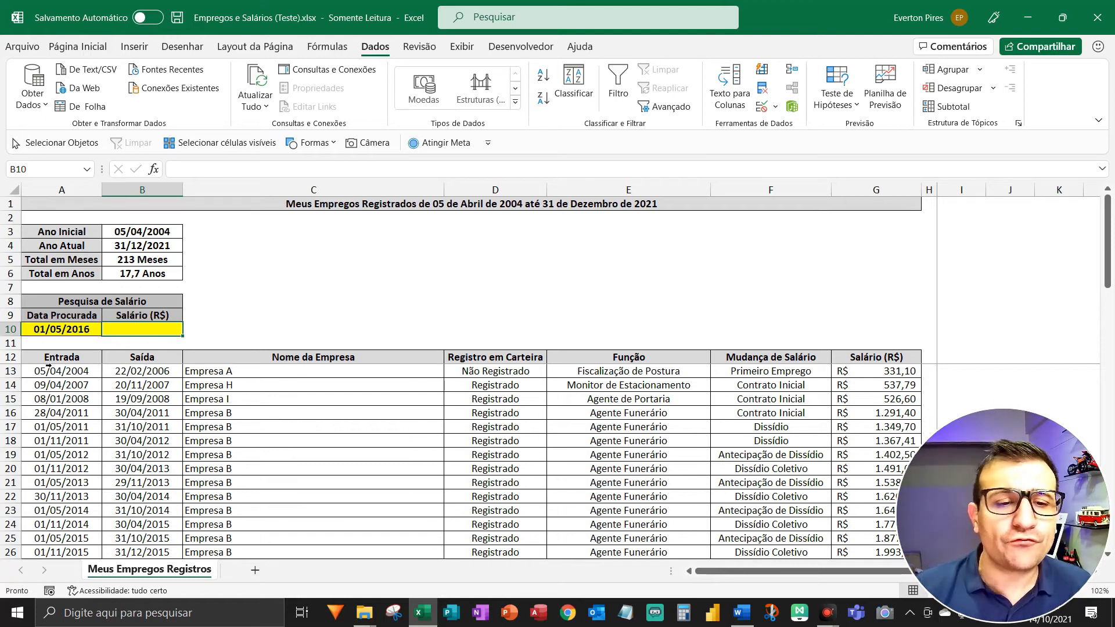
- Format the whole jobs table, headers included, with the first black-and-grey banded style in the Clara group
left_click_drag(61, 359, 60, 359)
key("ctrl+shift+Right")
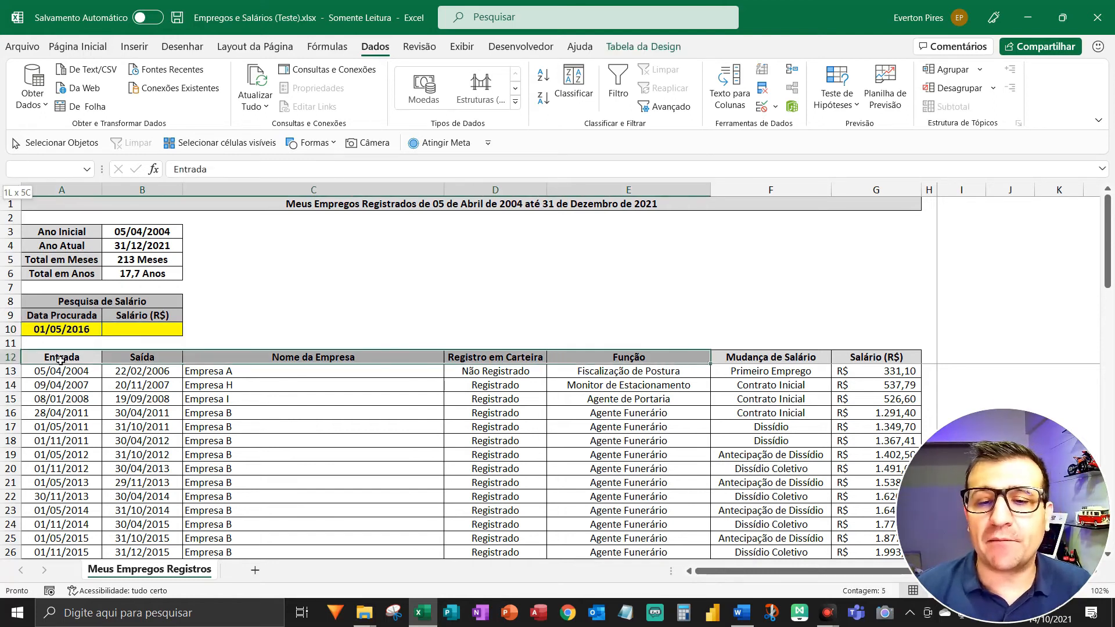
key("ctrl+shift+Down")
key("shift+Up")
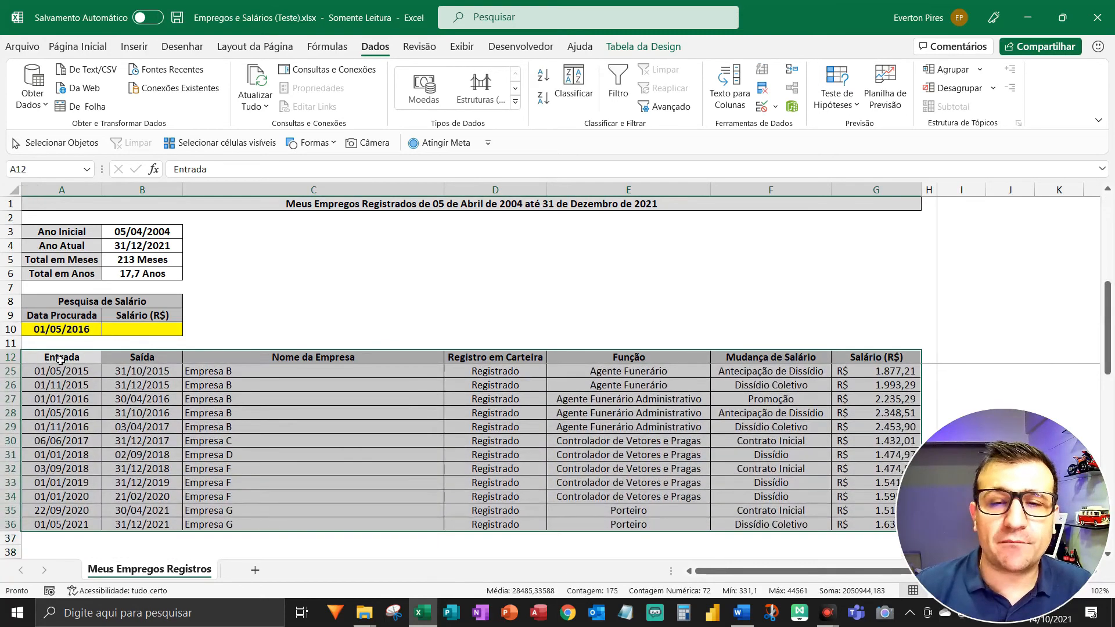
left_click(90, 49)
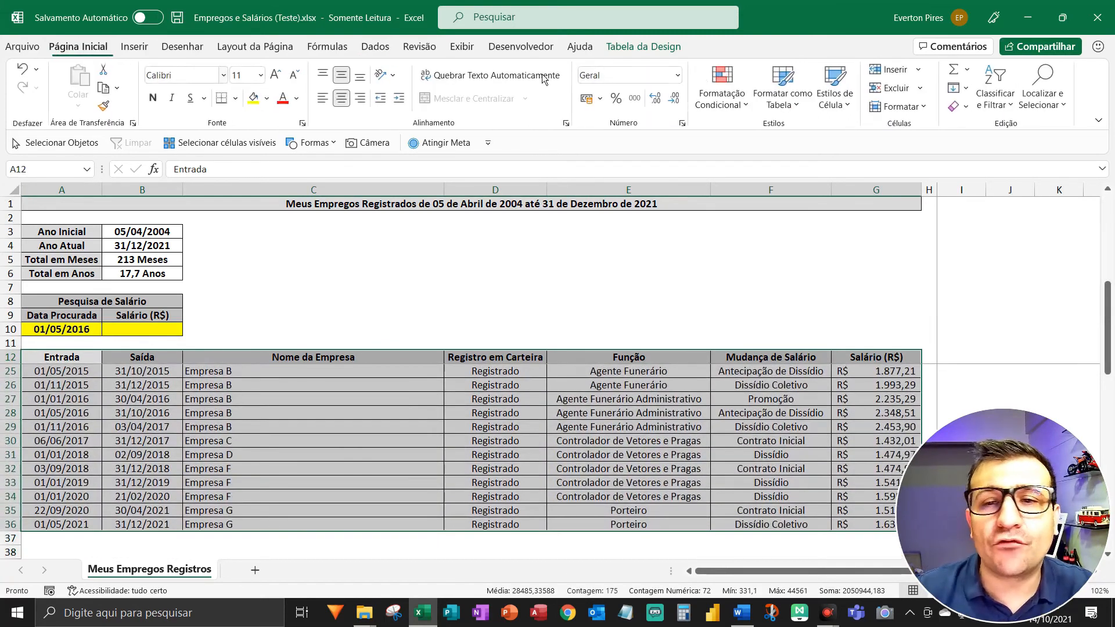
left_click(783, 93)
left_click(782, 93)
left_click(782, 93)
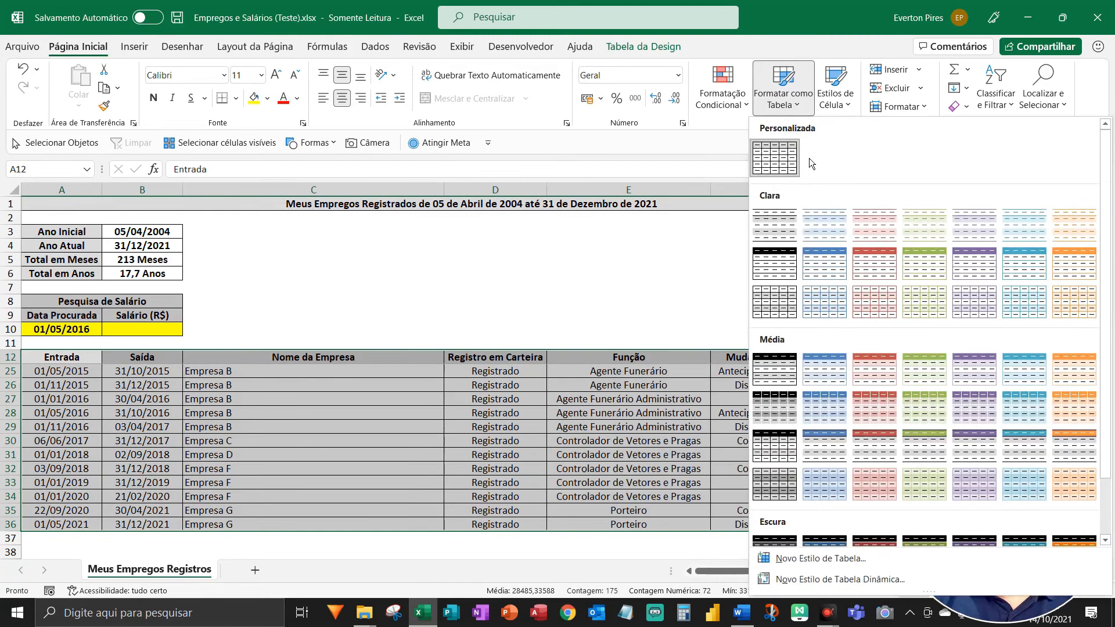
left_click(781, 235)
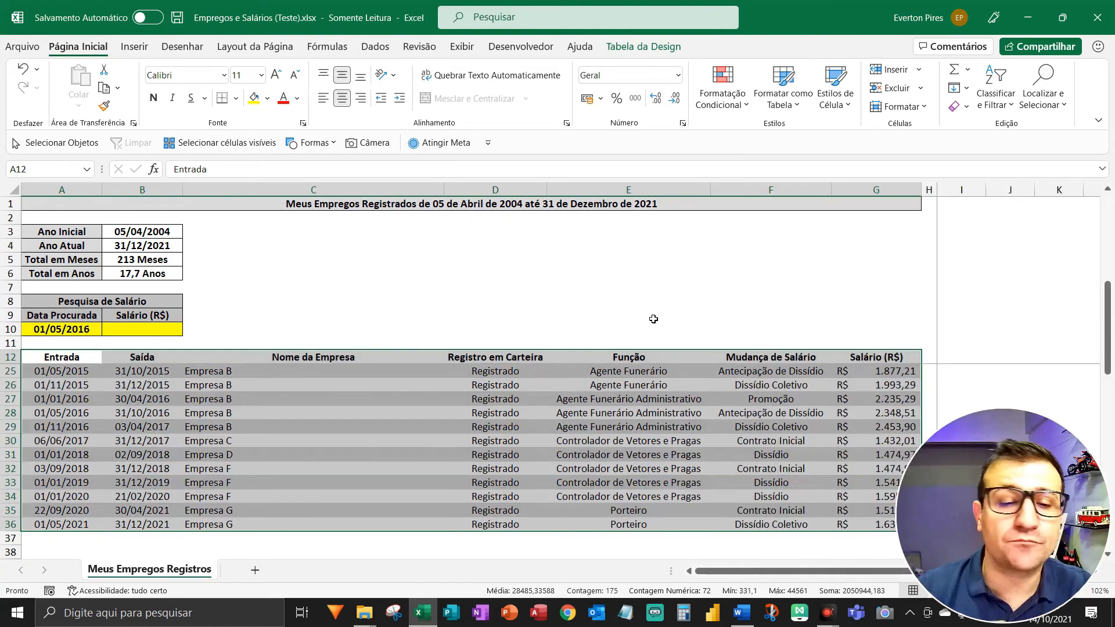
left_click(432, 405)
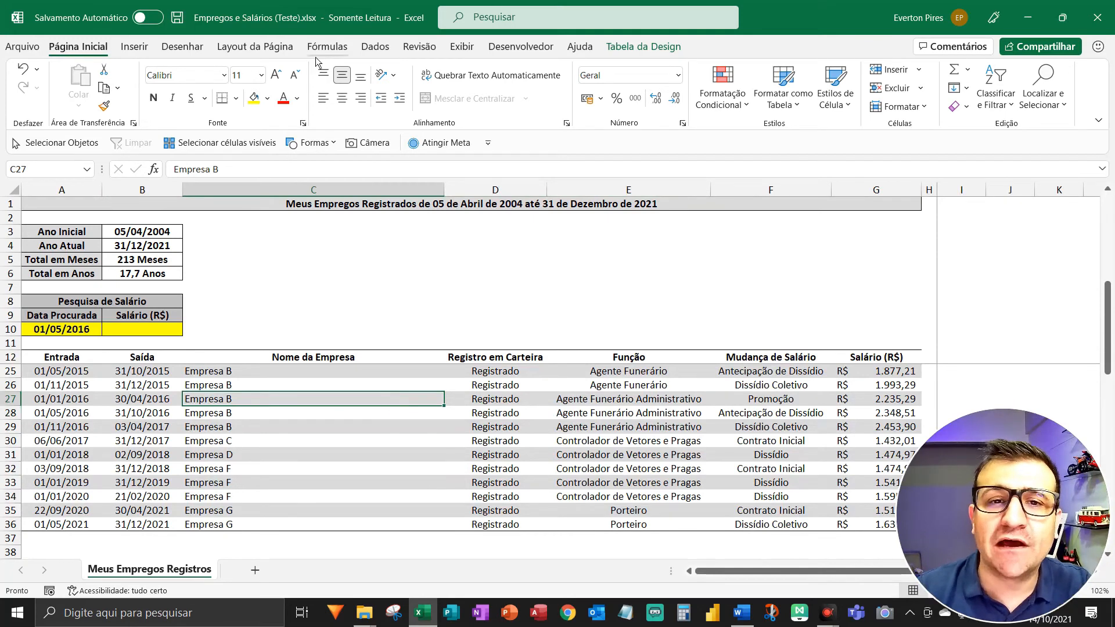
- Insert a slicer for the table's Entrada field and fit it into the empty area above the table, about 4,14 cm high
left_click(134, 48)
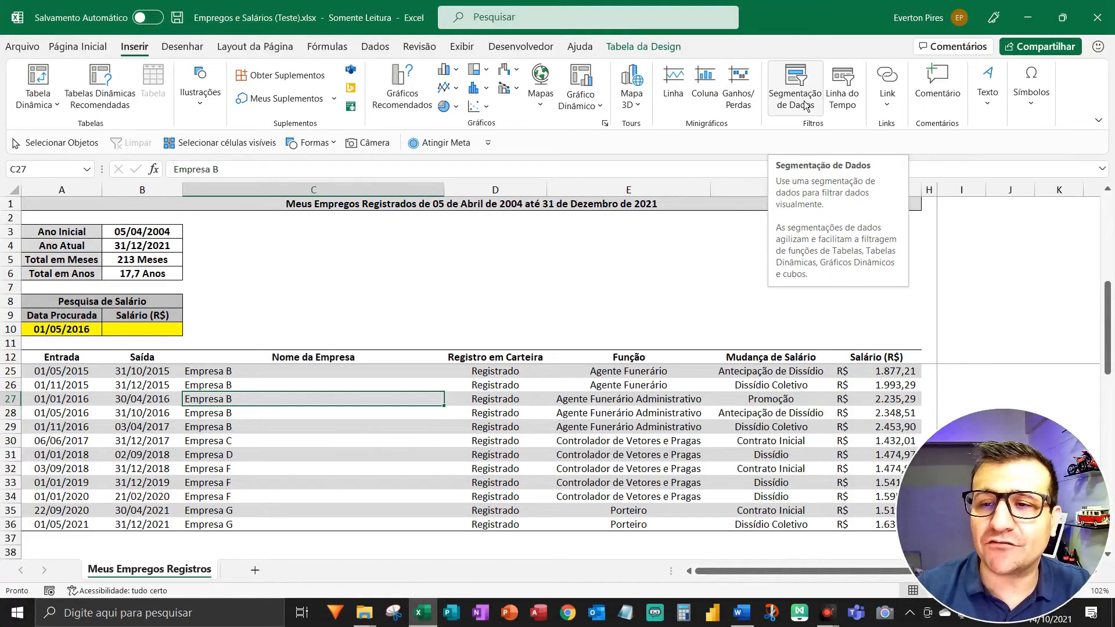
left_click(805, 106)
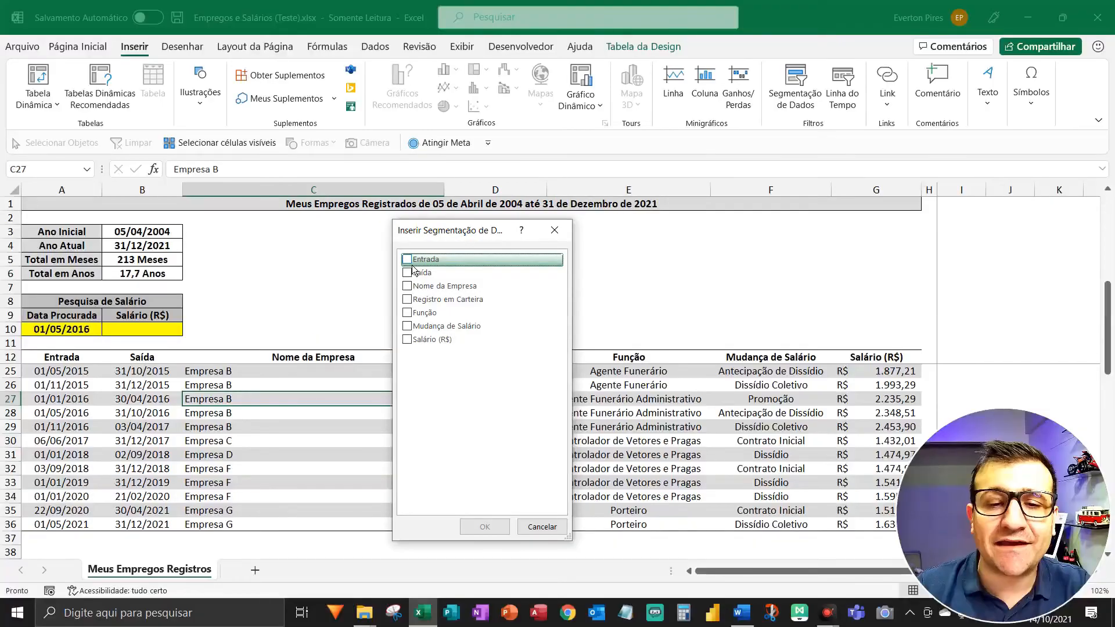
left_click(533, 339)
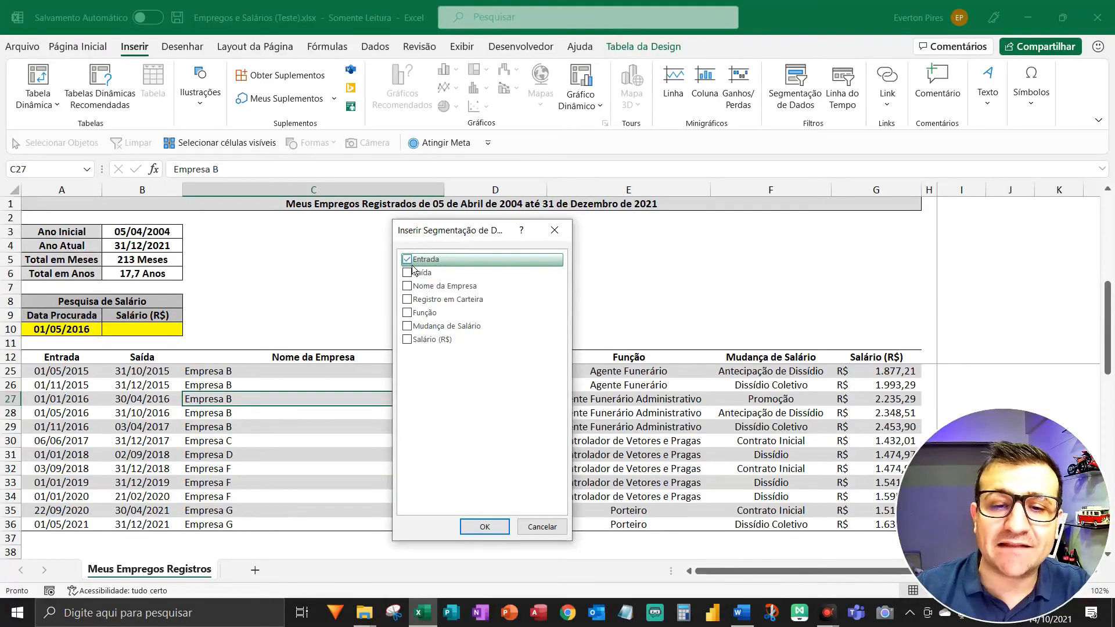
left_click(488, 527)
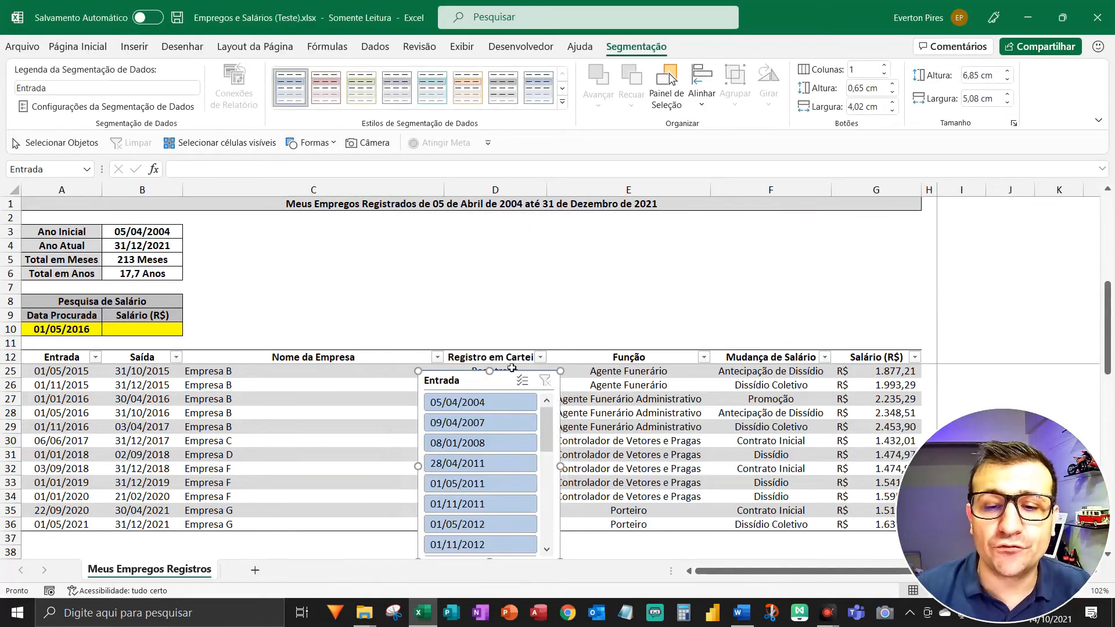
left_click_drag(555, 543, 561, 479)
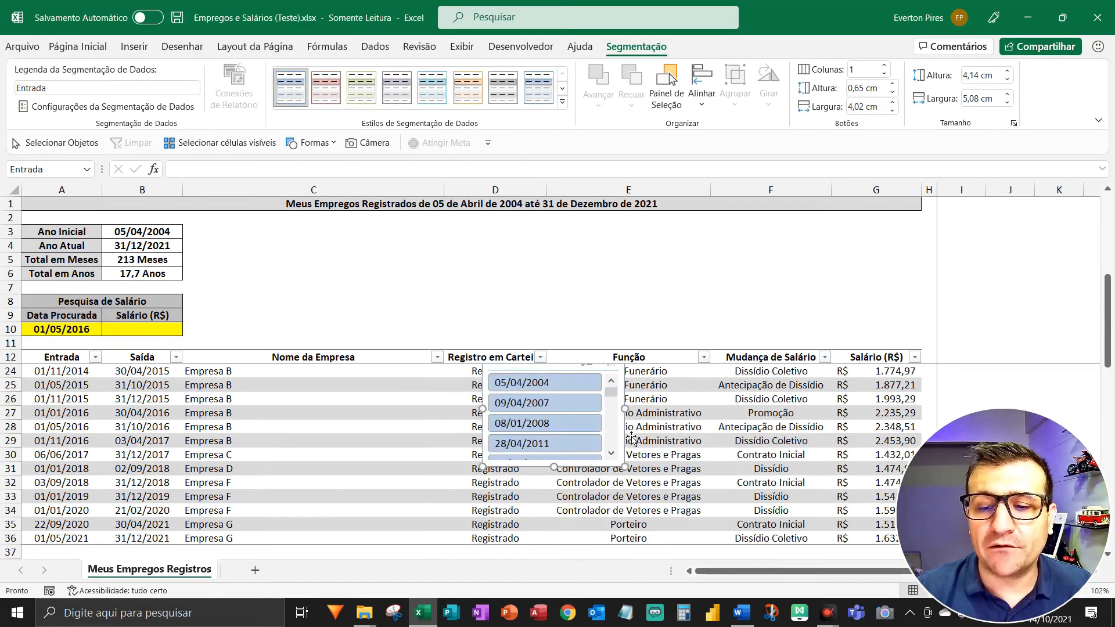
left_click_drag(616, 450, 437, 299)
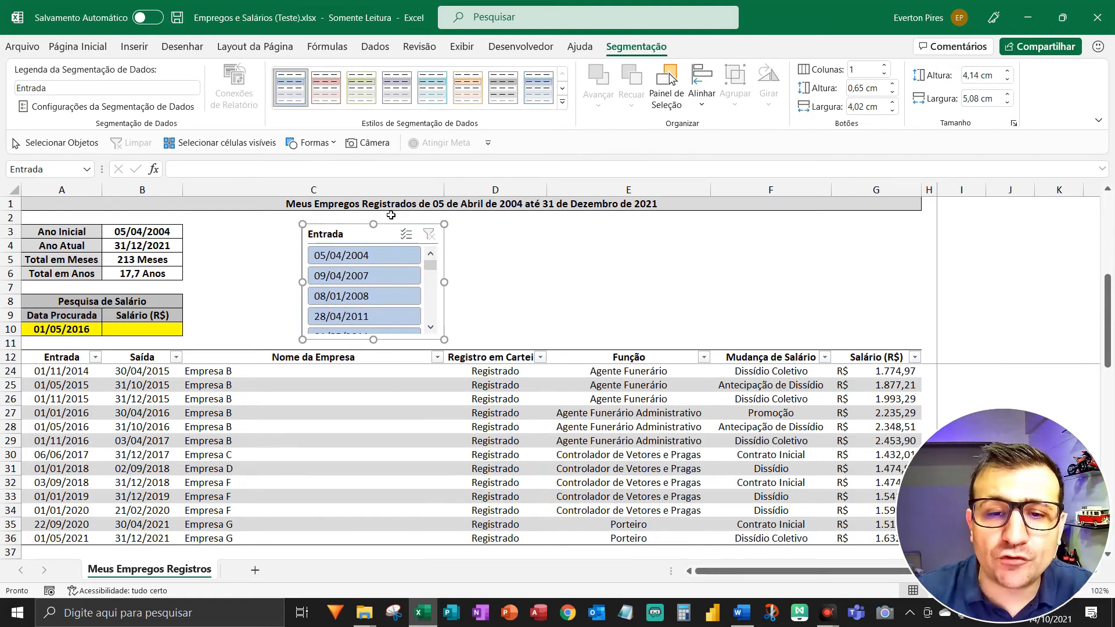
- Arrange the Entrada slicer's buttons in six columns and widen it to span columns C to G above the table
left_click(886, 67)
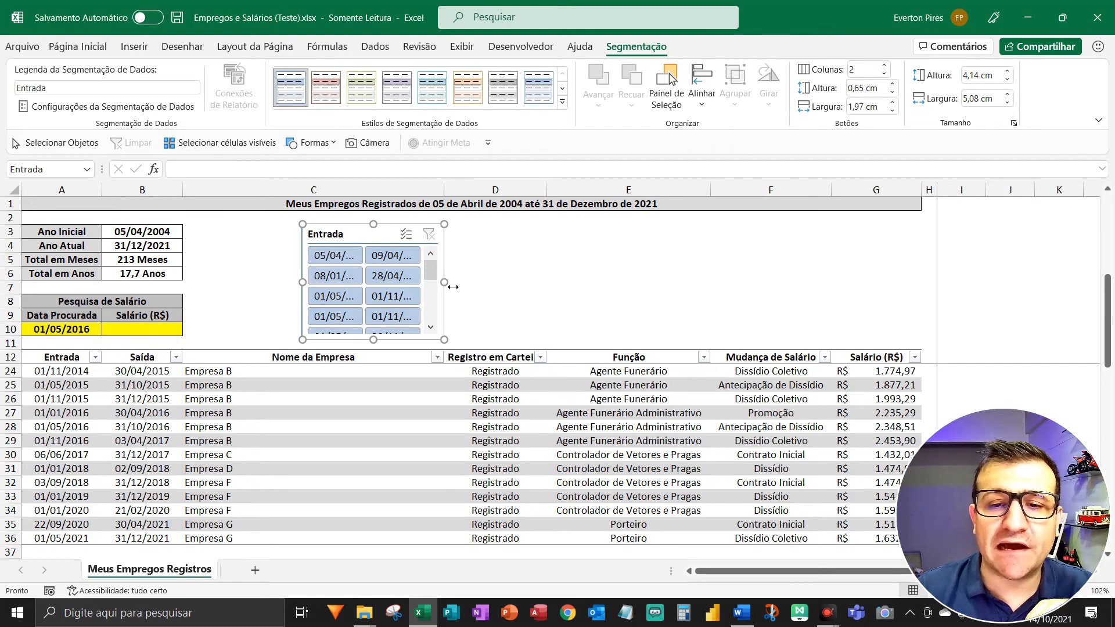
left_click_drag(445, 282, 488, 282)
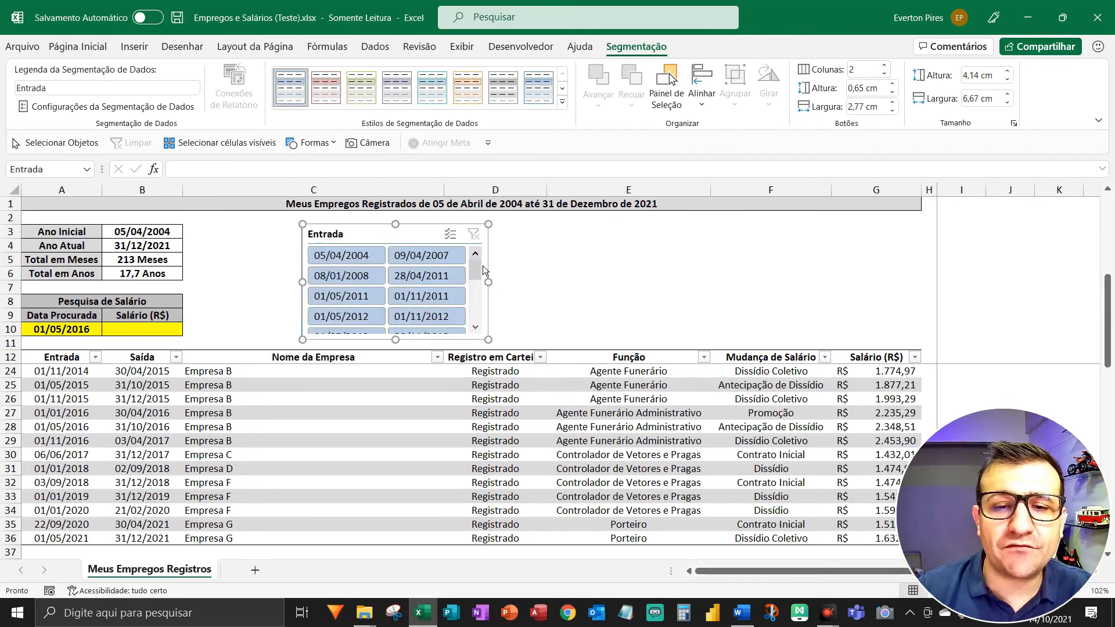
left_click_drag(491, 285, 793, 288)
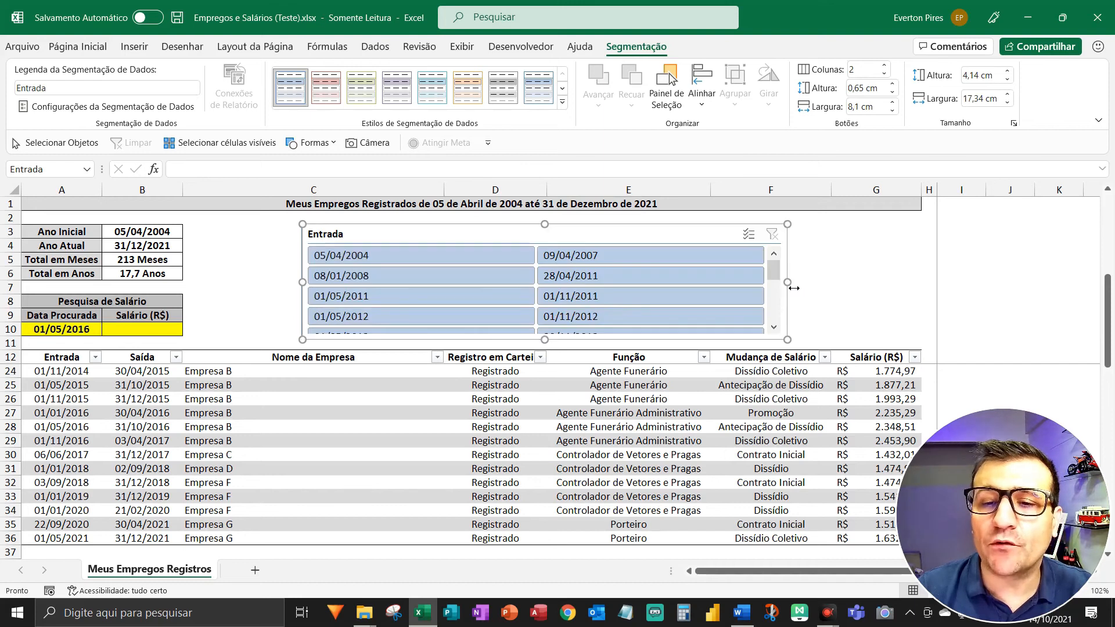
left_click(888, 69)
left_click(888, 68)
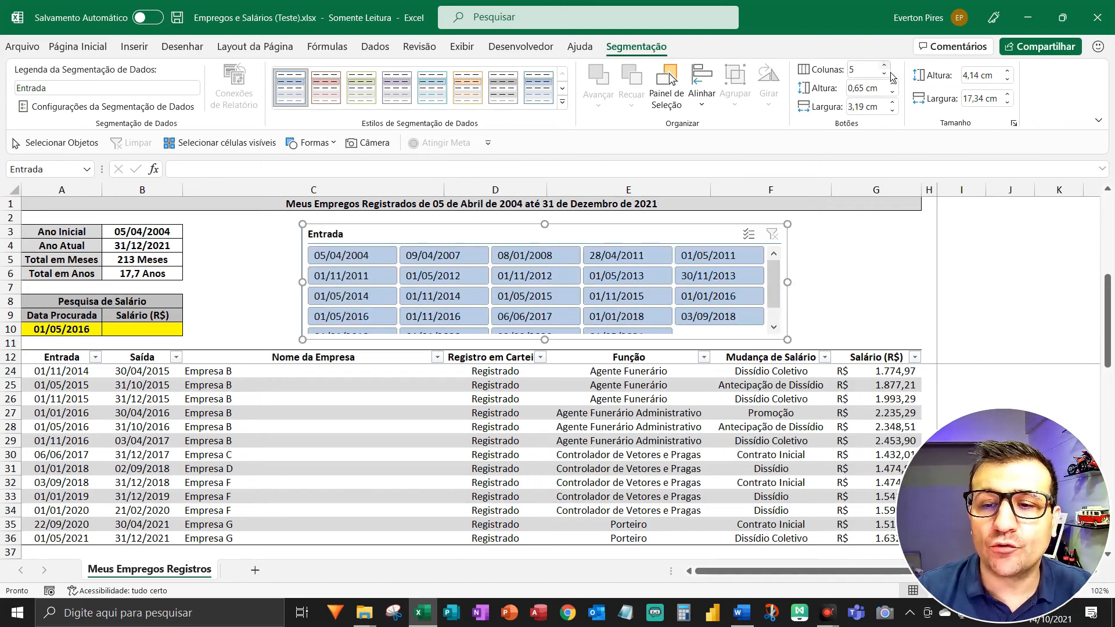
left_click_drag(787, 282, 916, 283)
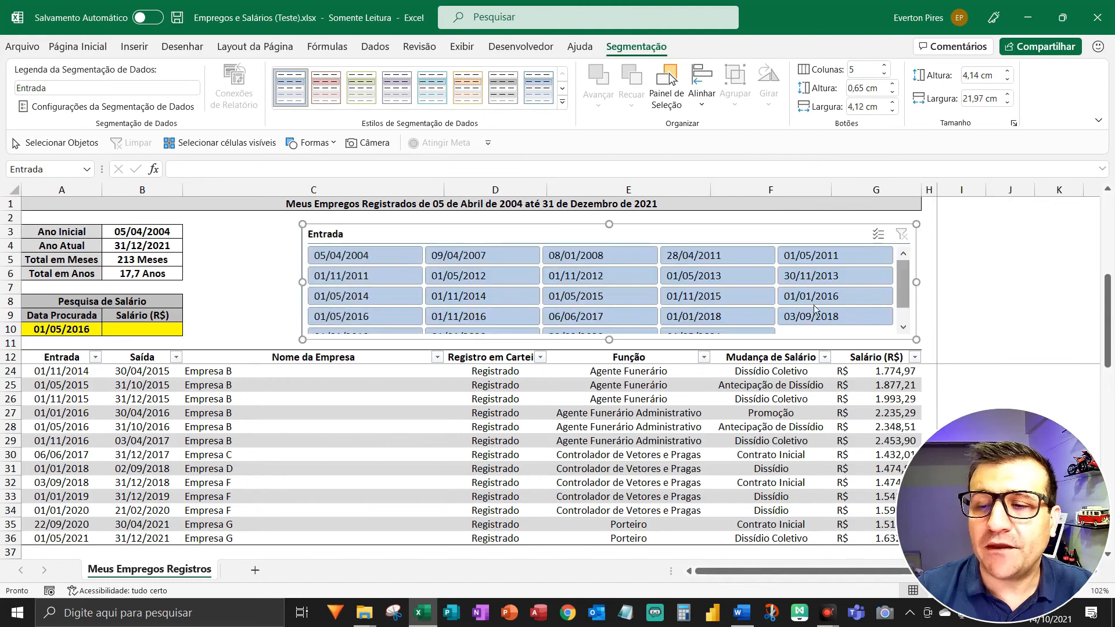
left_click_drag(302, 282, 207, 282)
key("Escape")
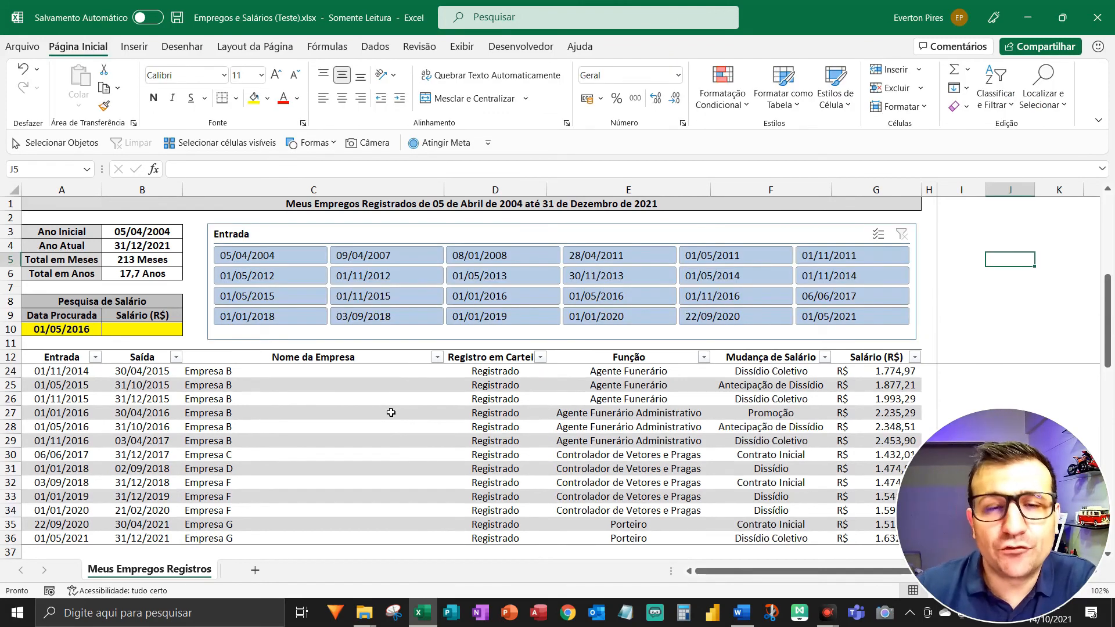
- Filter the table to Entrada date 01/05/2012 with the slicer and review the row's salary details
scroll(383, 391, "up", 4)
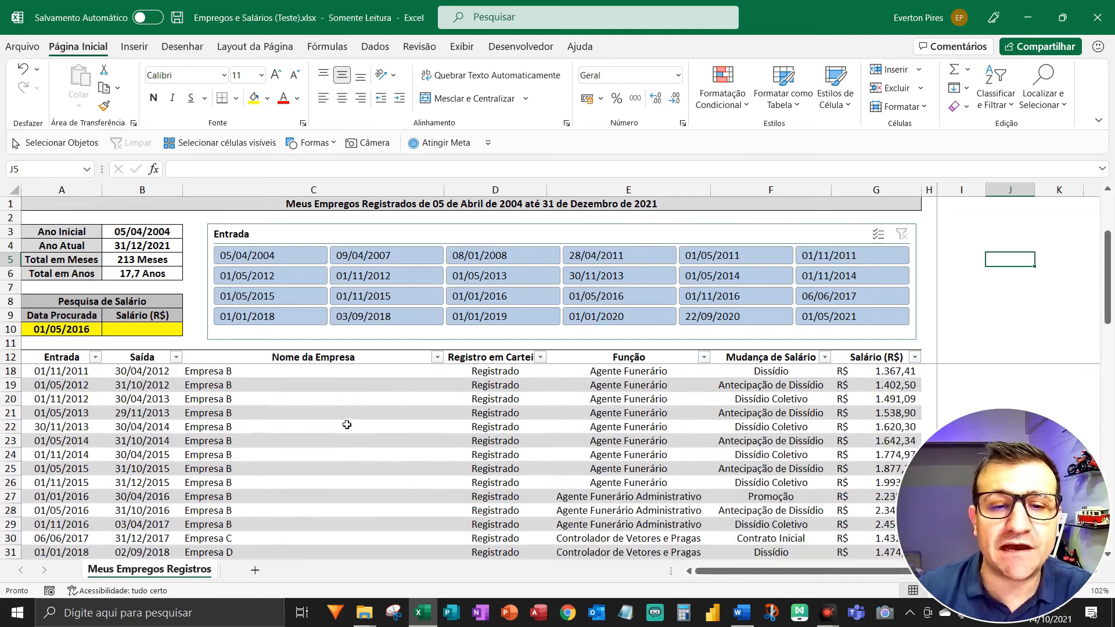
left_click(295, 281)
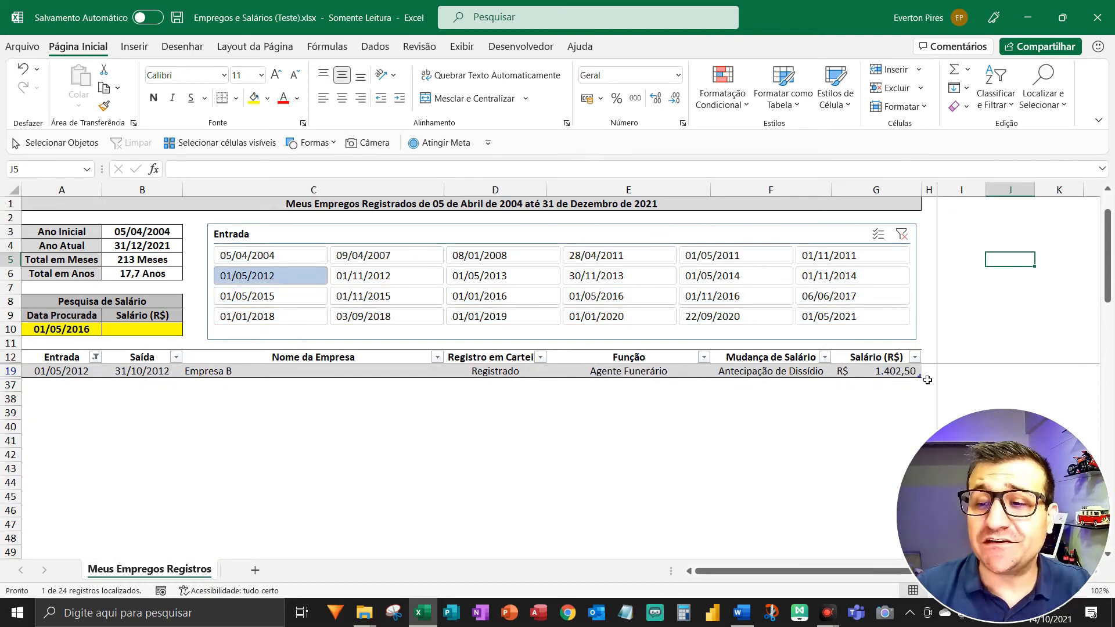
key("F5")
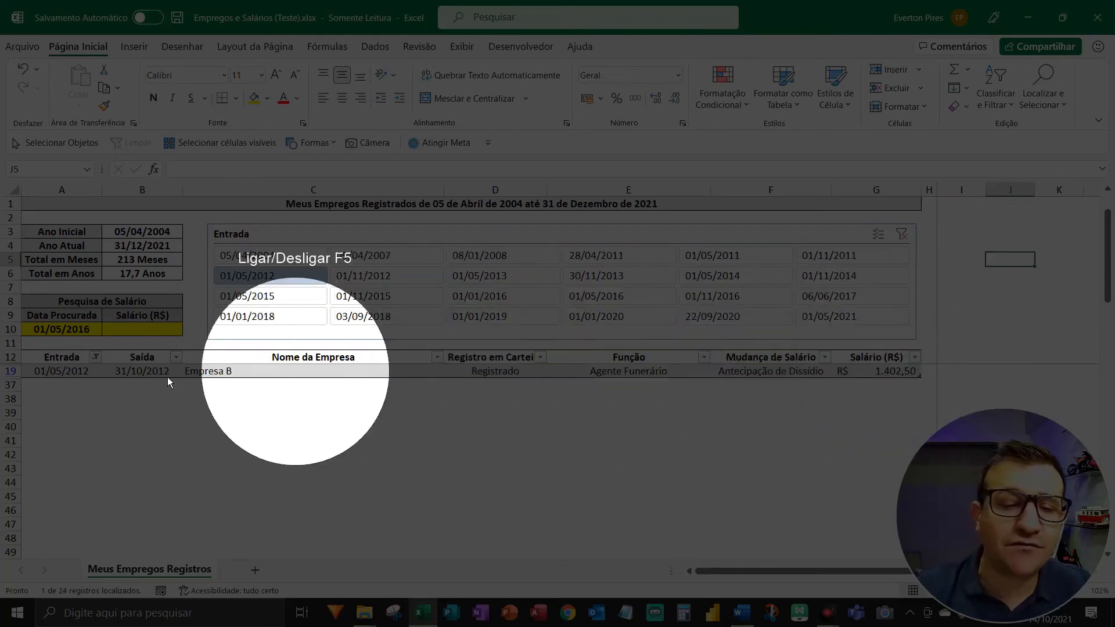
key("F5")
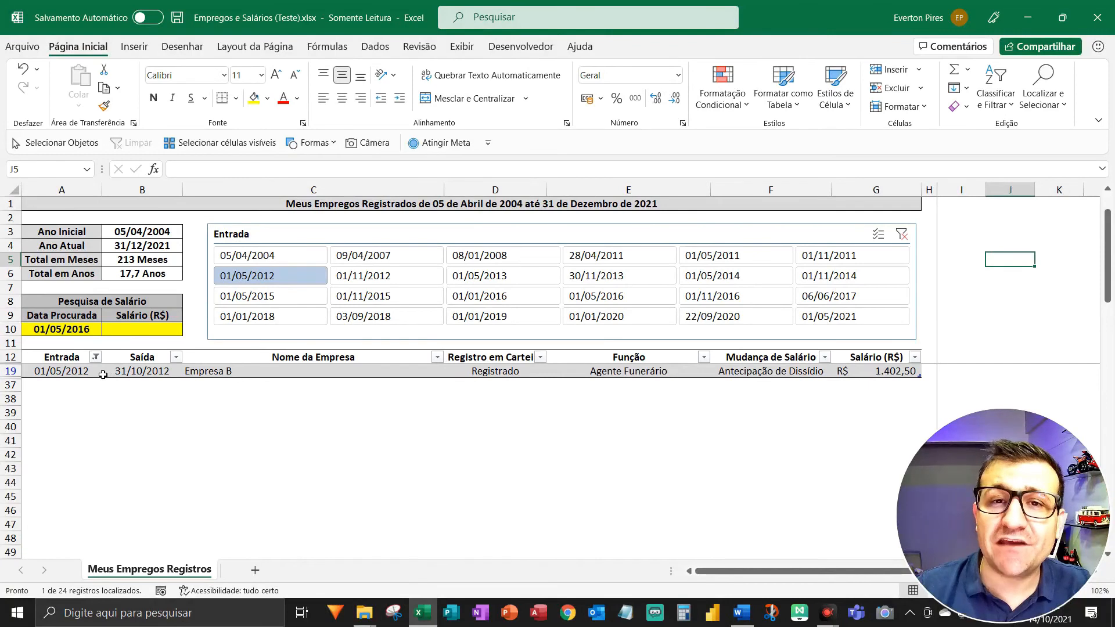
- Switch the slicer filter to Entrada date 01/05/2013 and review the remaining row
left_click(488, 289)
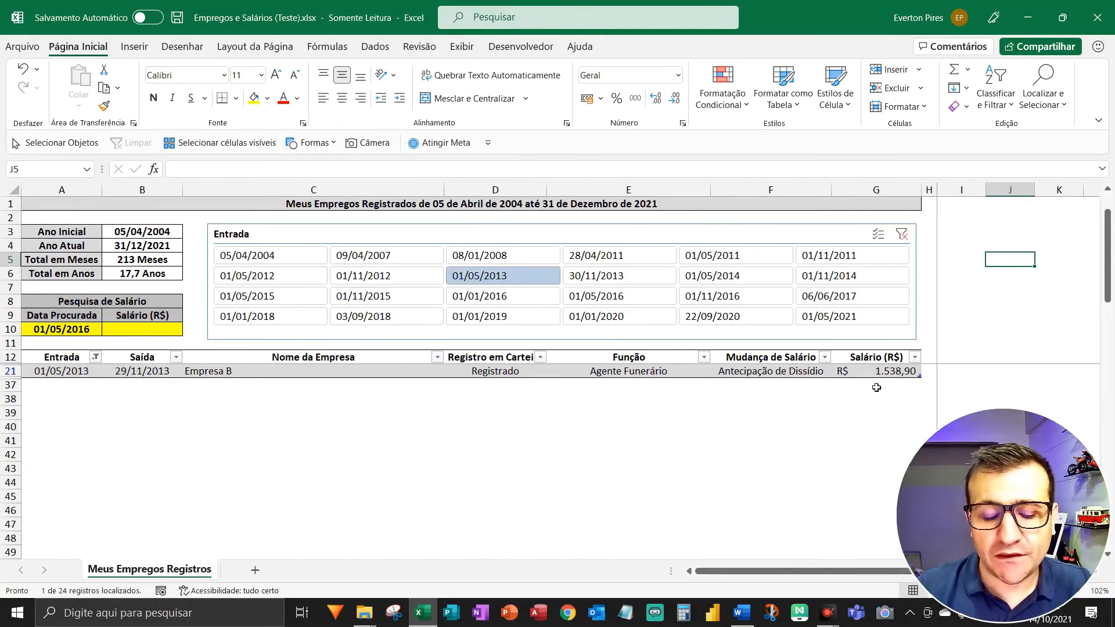
key("F5")
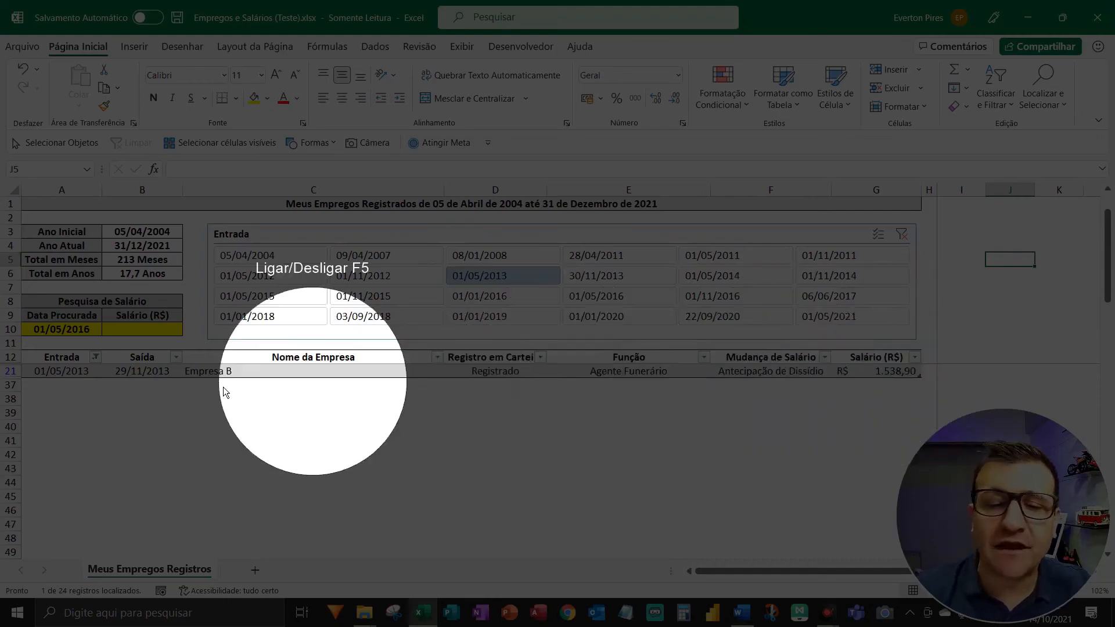
key("F5")
- Filter the table to Entrada date 01/11/2014 with the slicer and check its Salário (R$) value
left_click(832, 285)
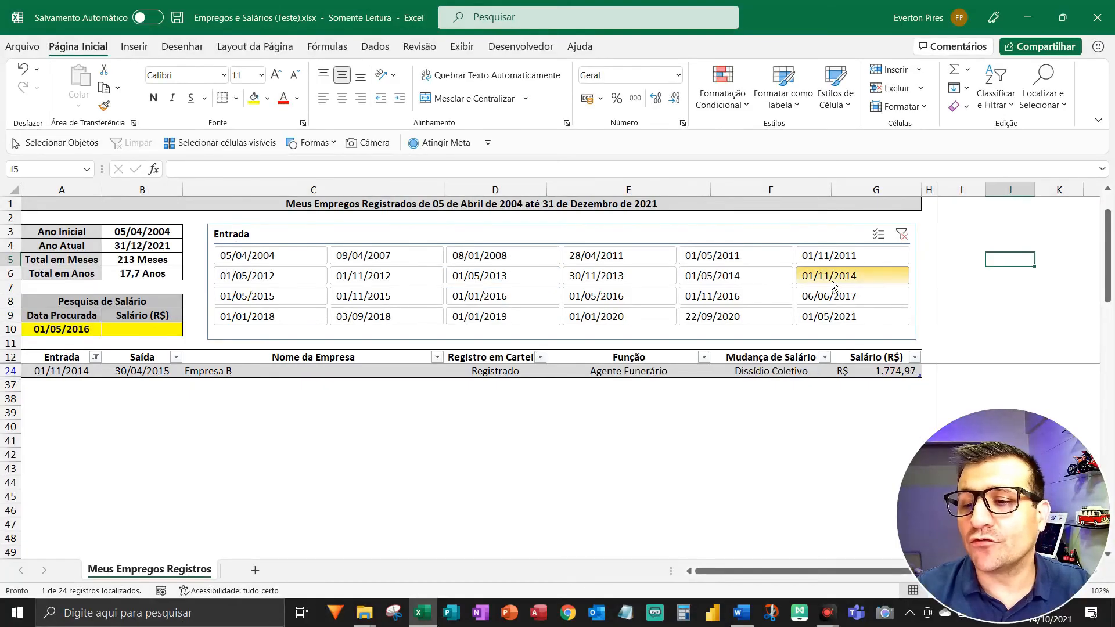
key("F5")
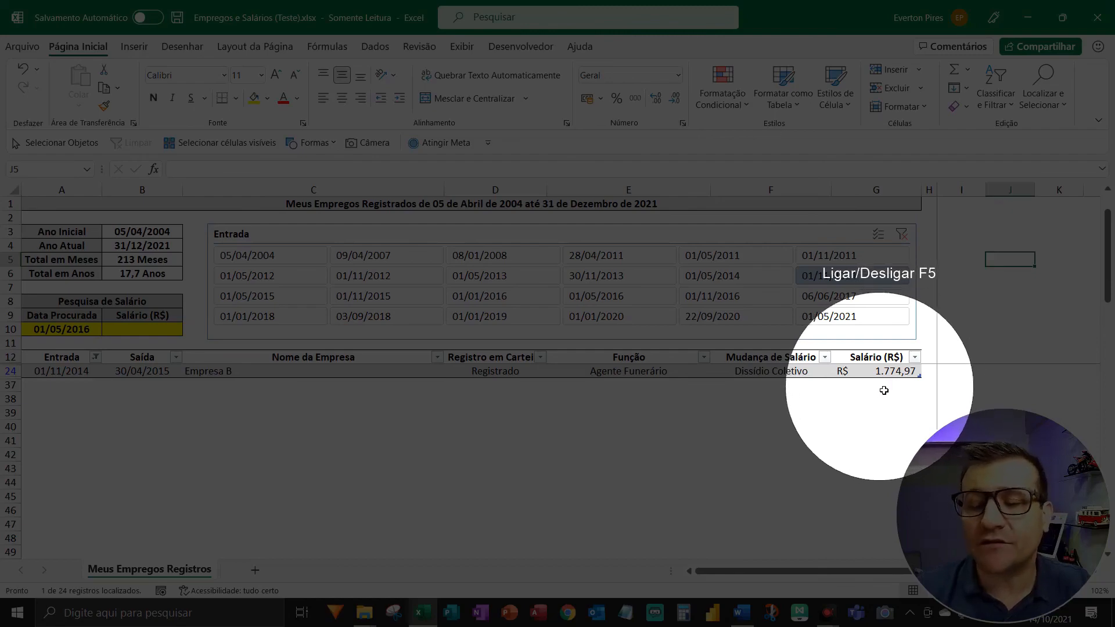
key("F5")
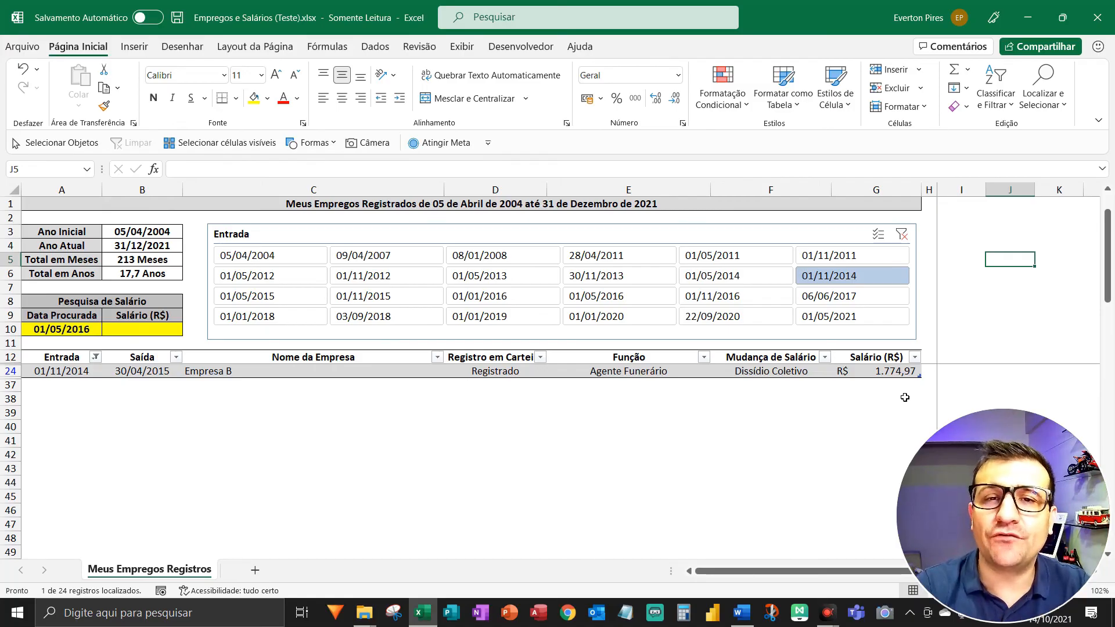